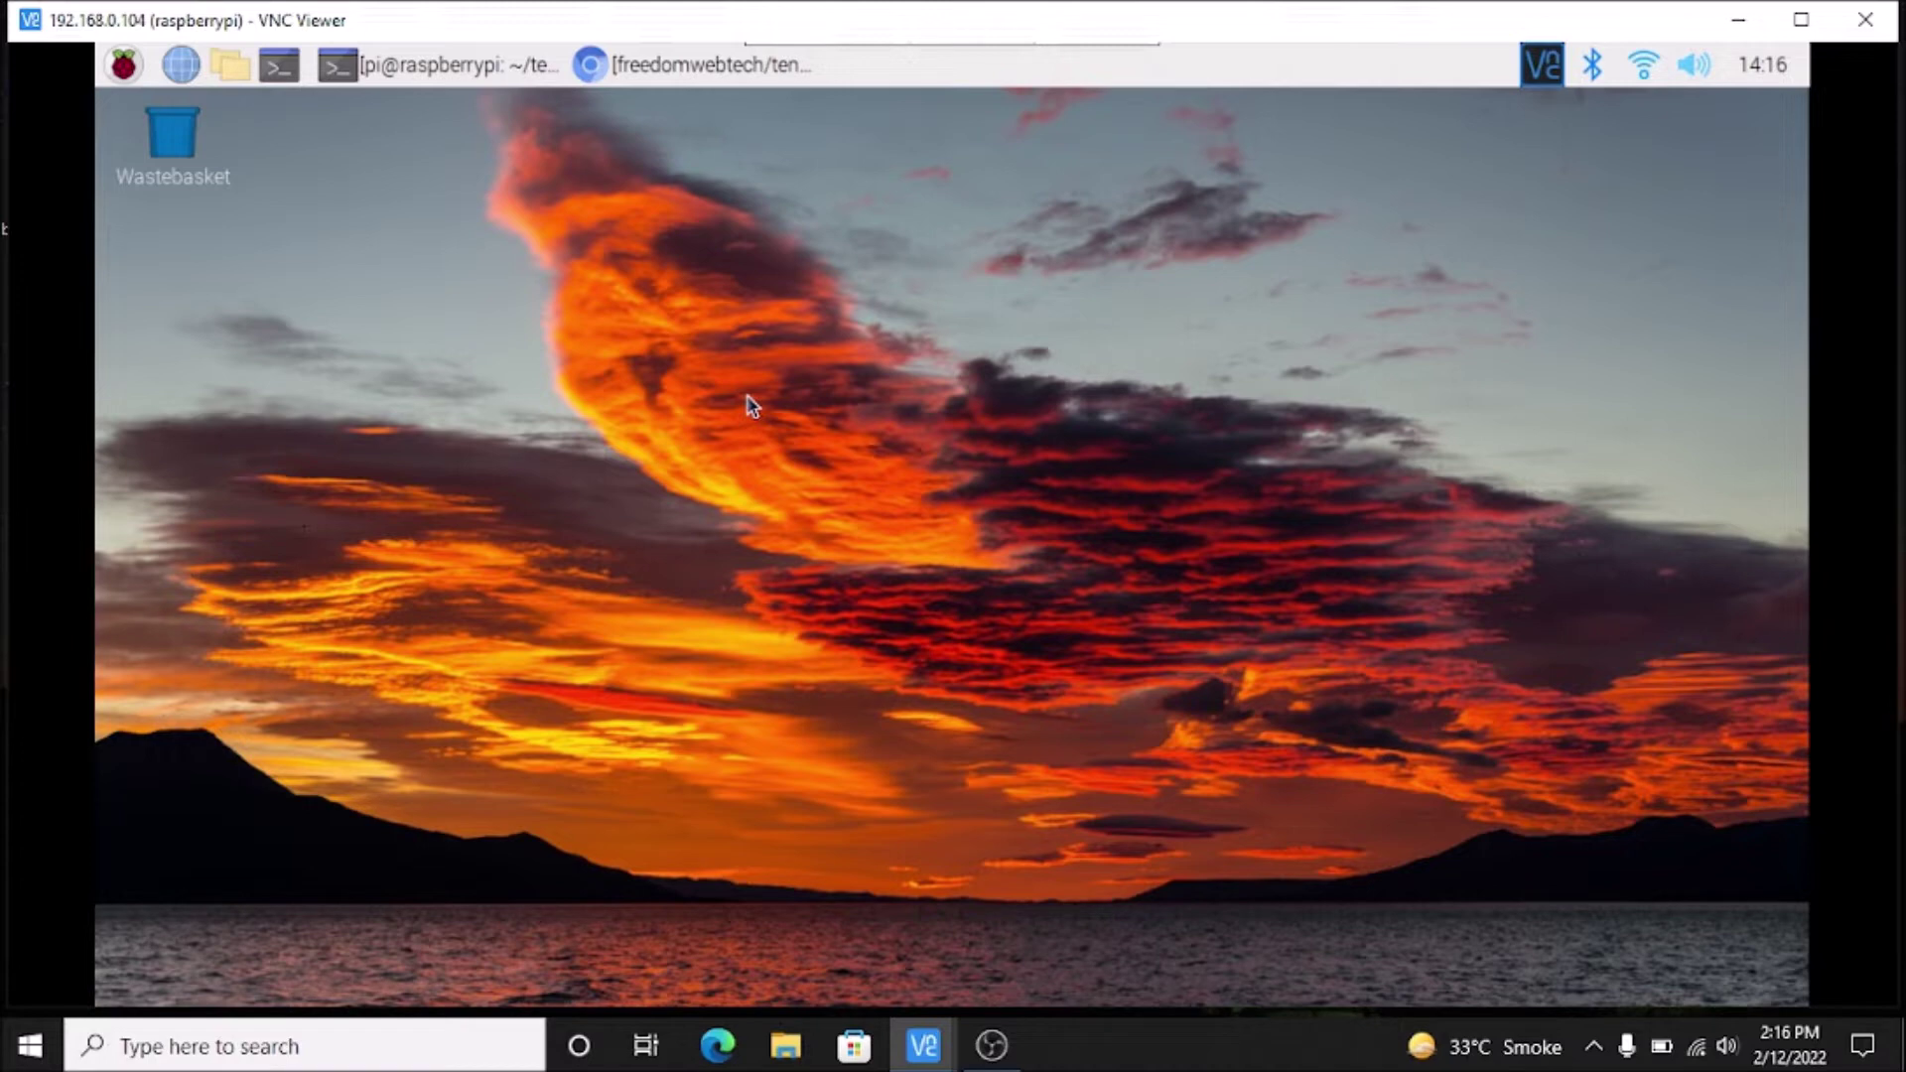
Show the Spanish_sign_language alphabet tab in Chromium and restore the browser to a smaller window
click(685, 63)
click(556, 146)
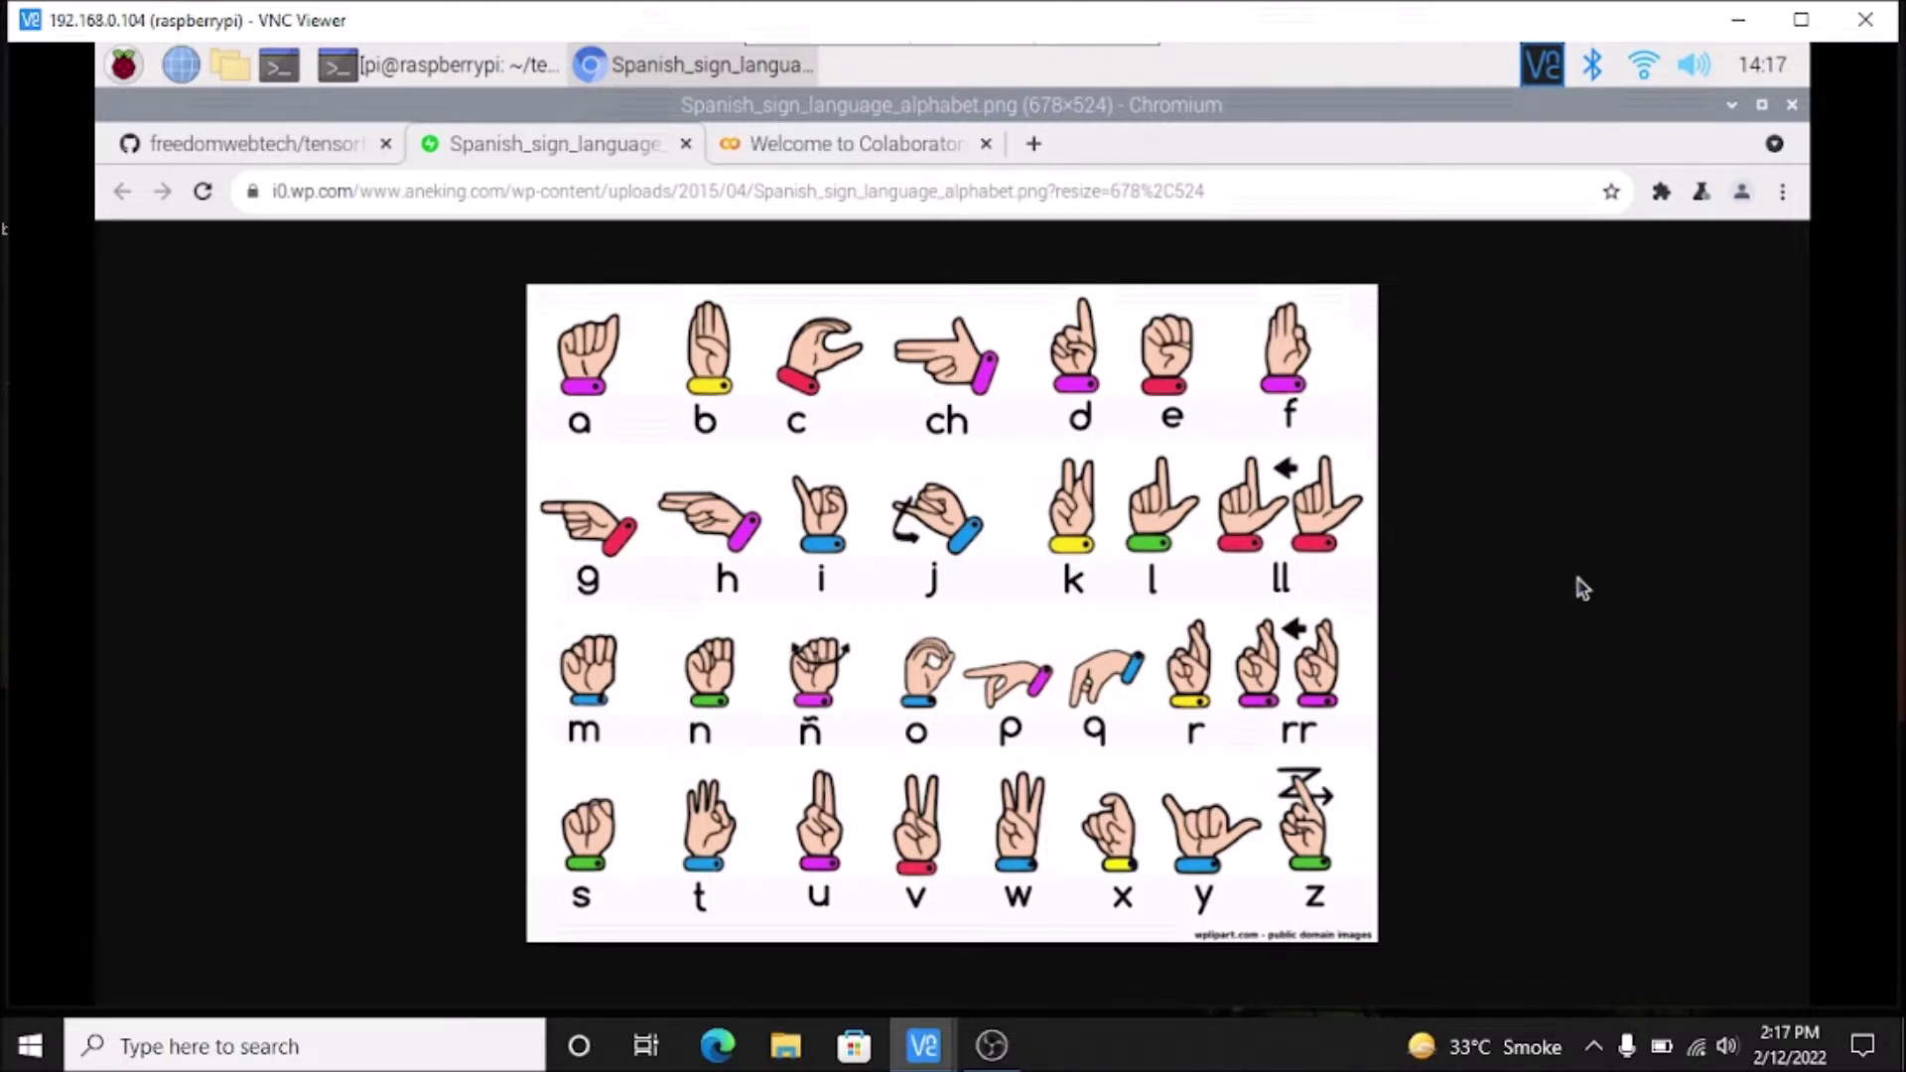
click(1762, 104)
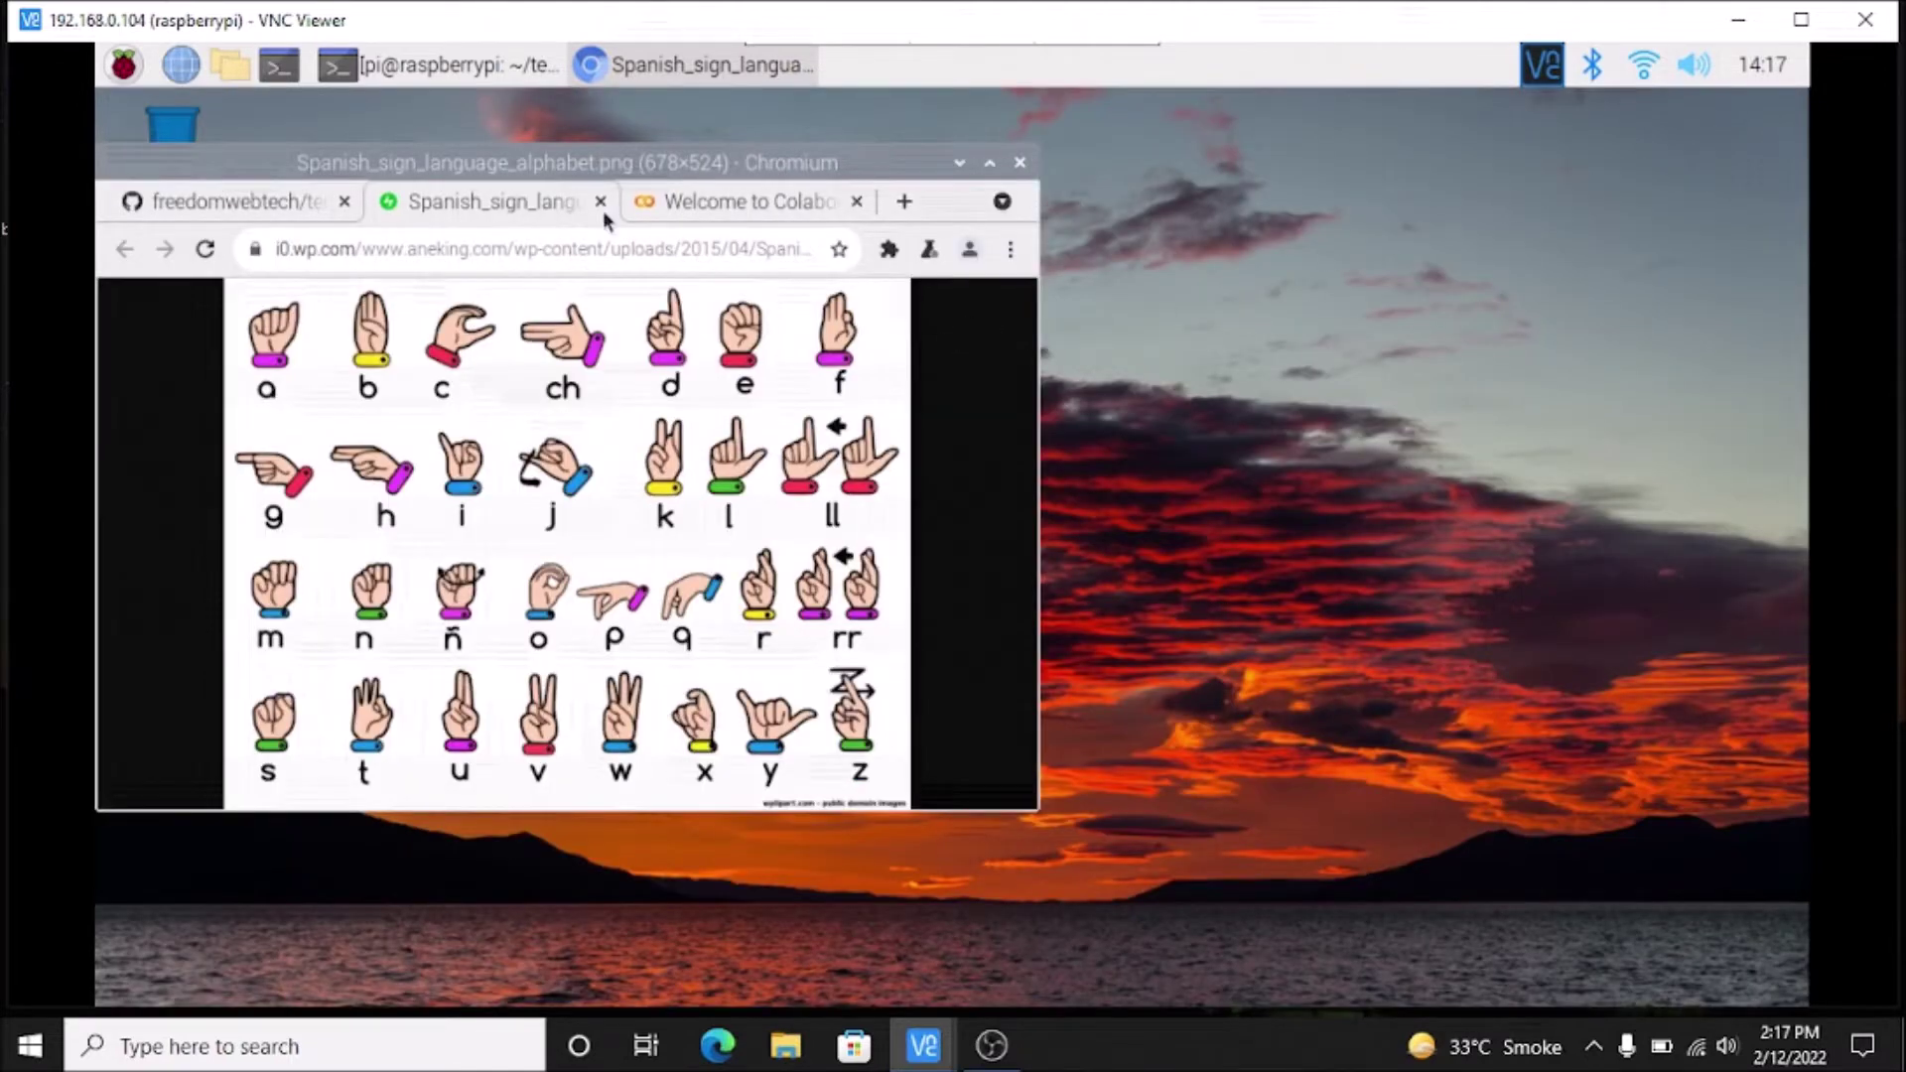
Run `sudo python3 detect.py --model android.tflite` in the terminal to start live webcam detection
click(421, 74)
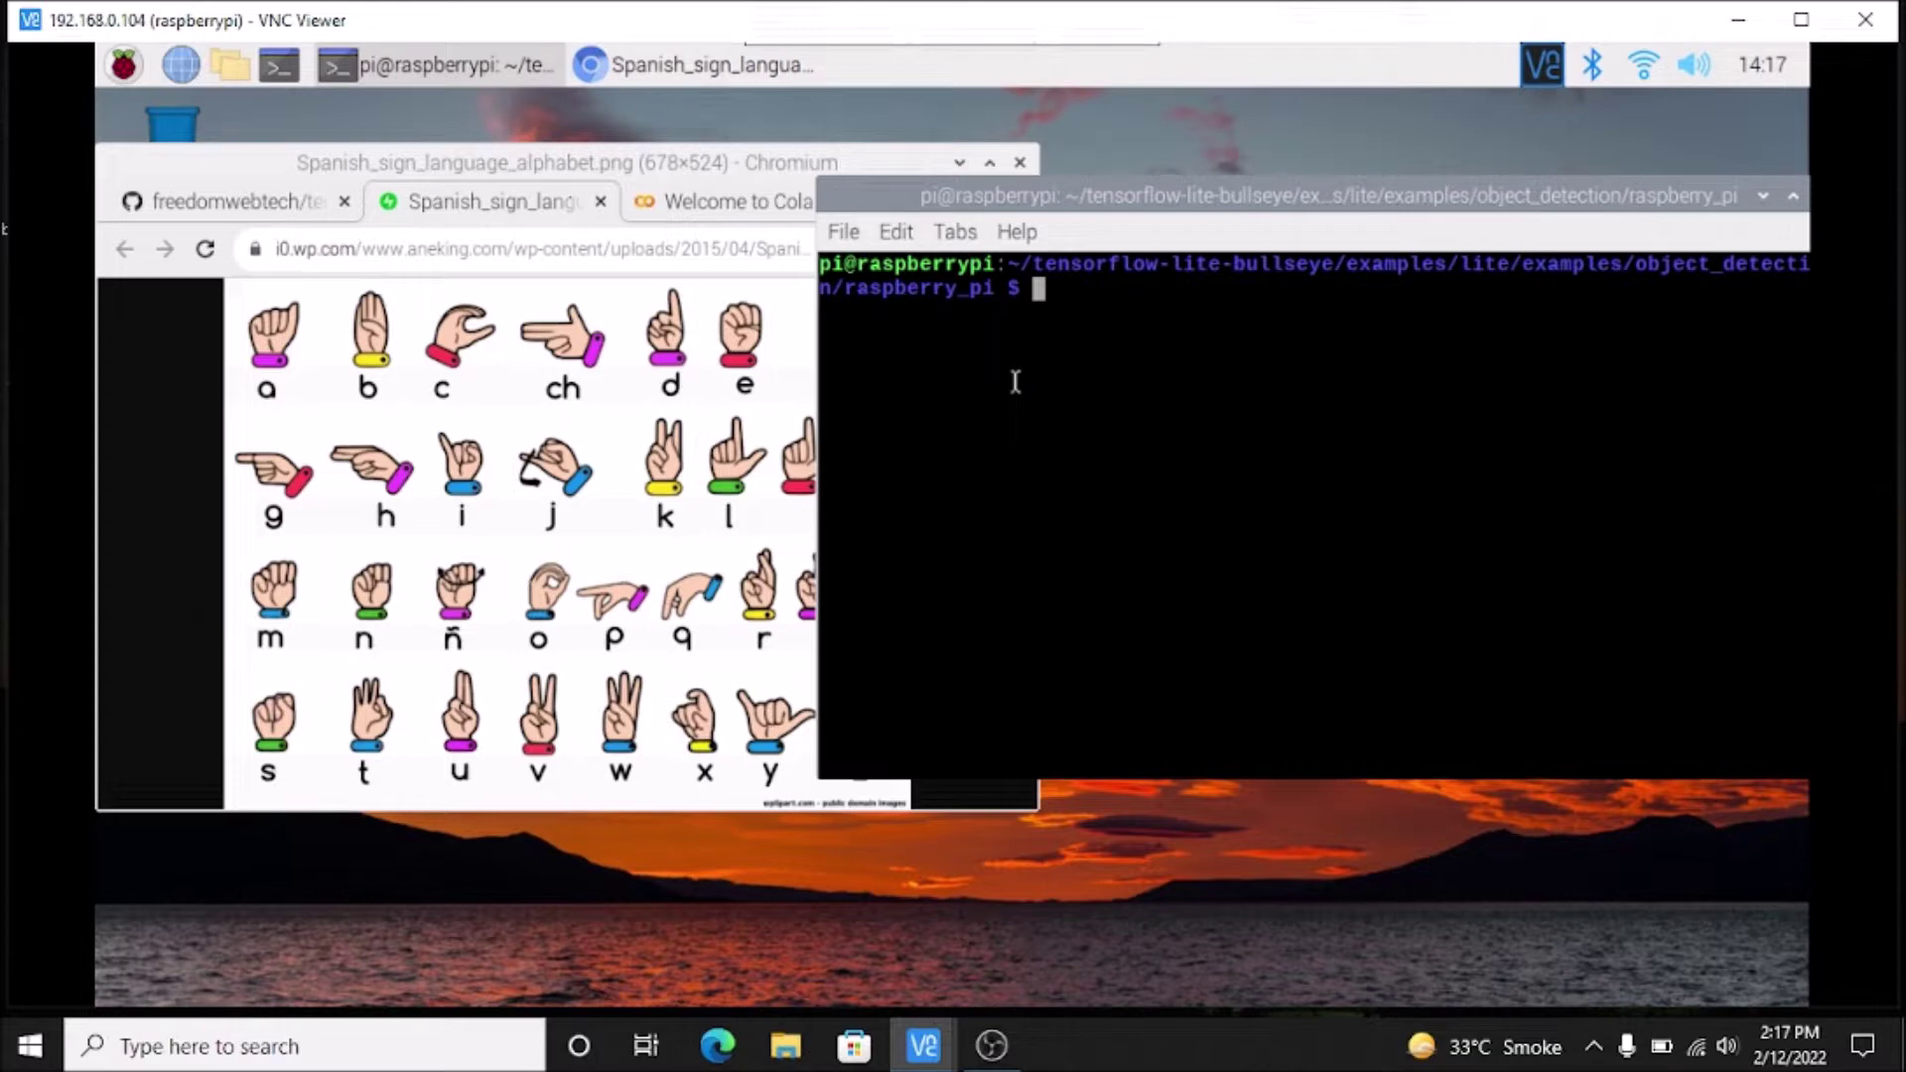
text(sudo pyth)
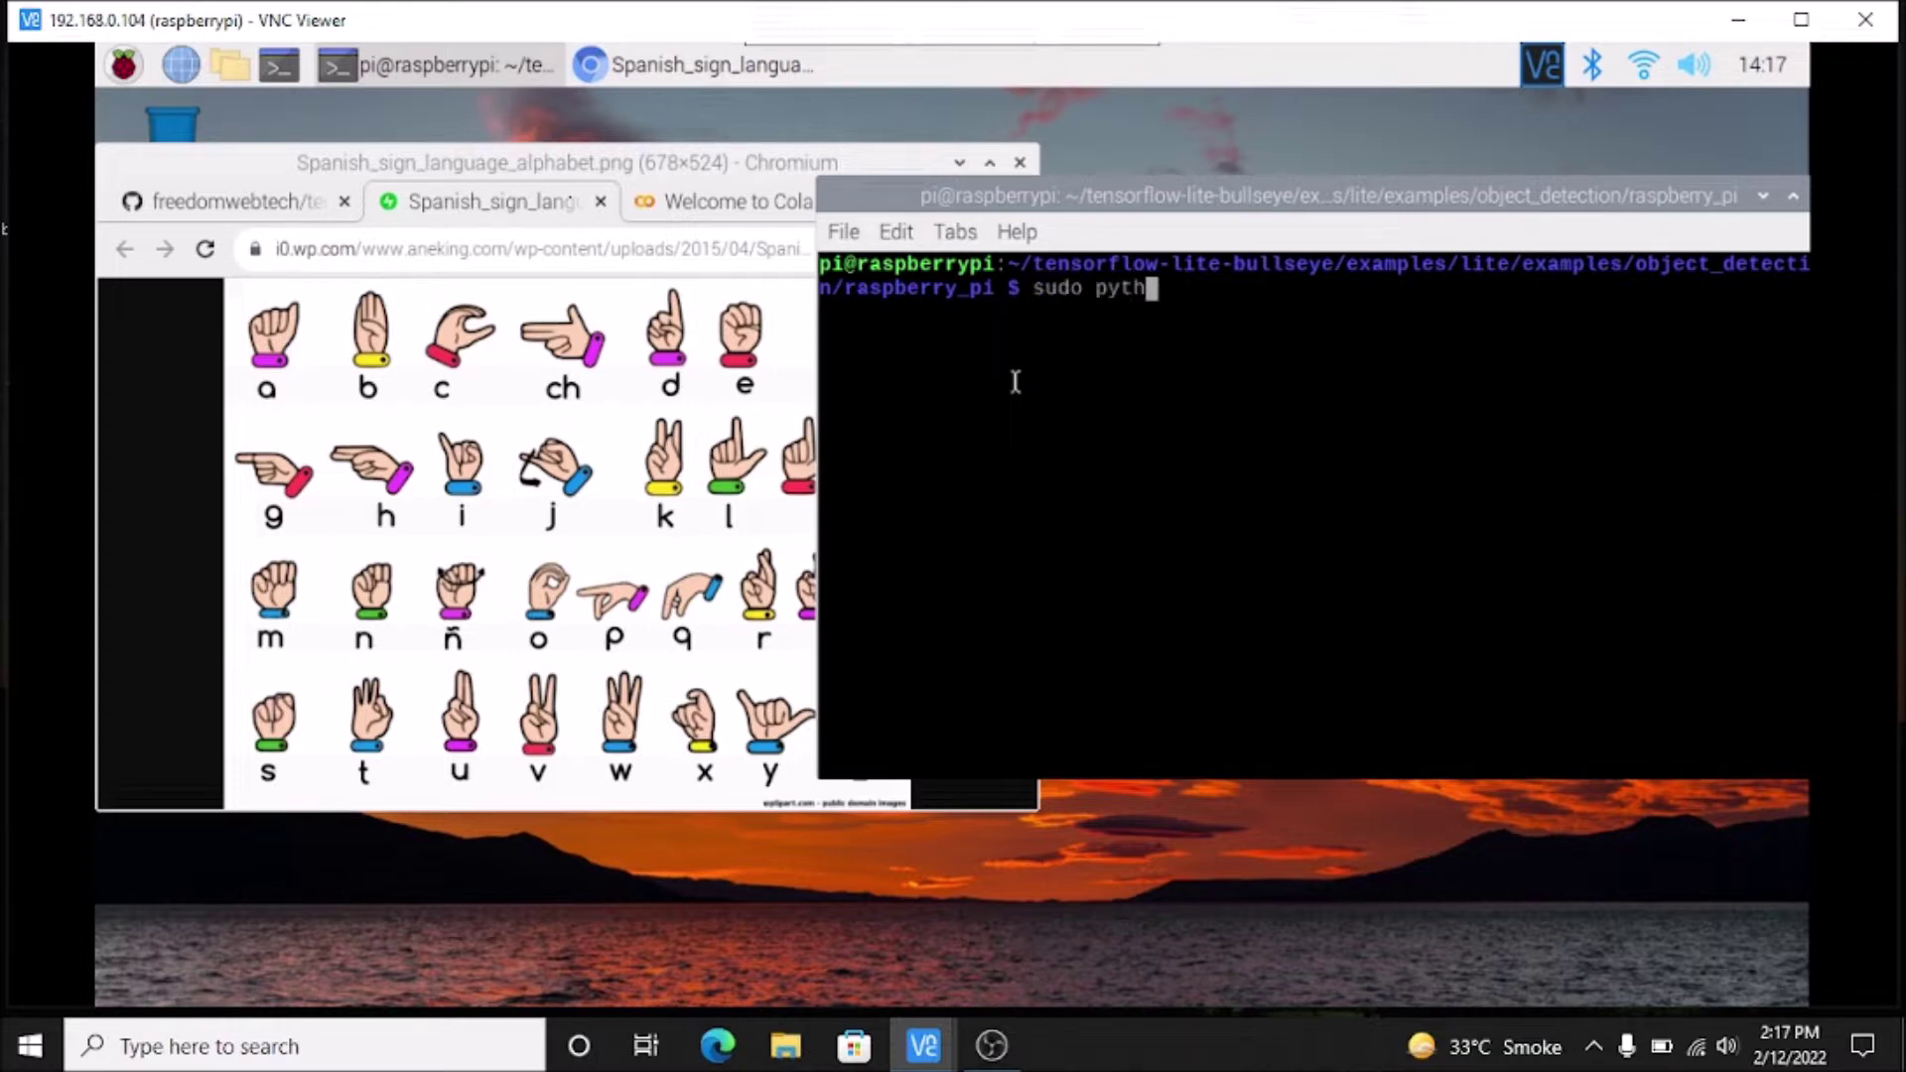
text(on3 dte)
key(BackSpace)
key(BackSpace)
text(etect.py )
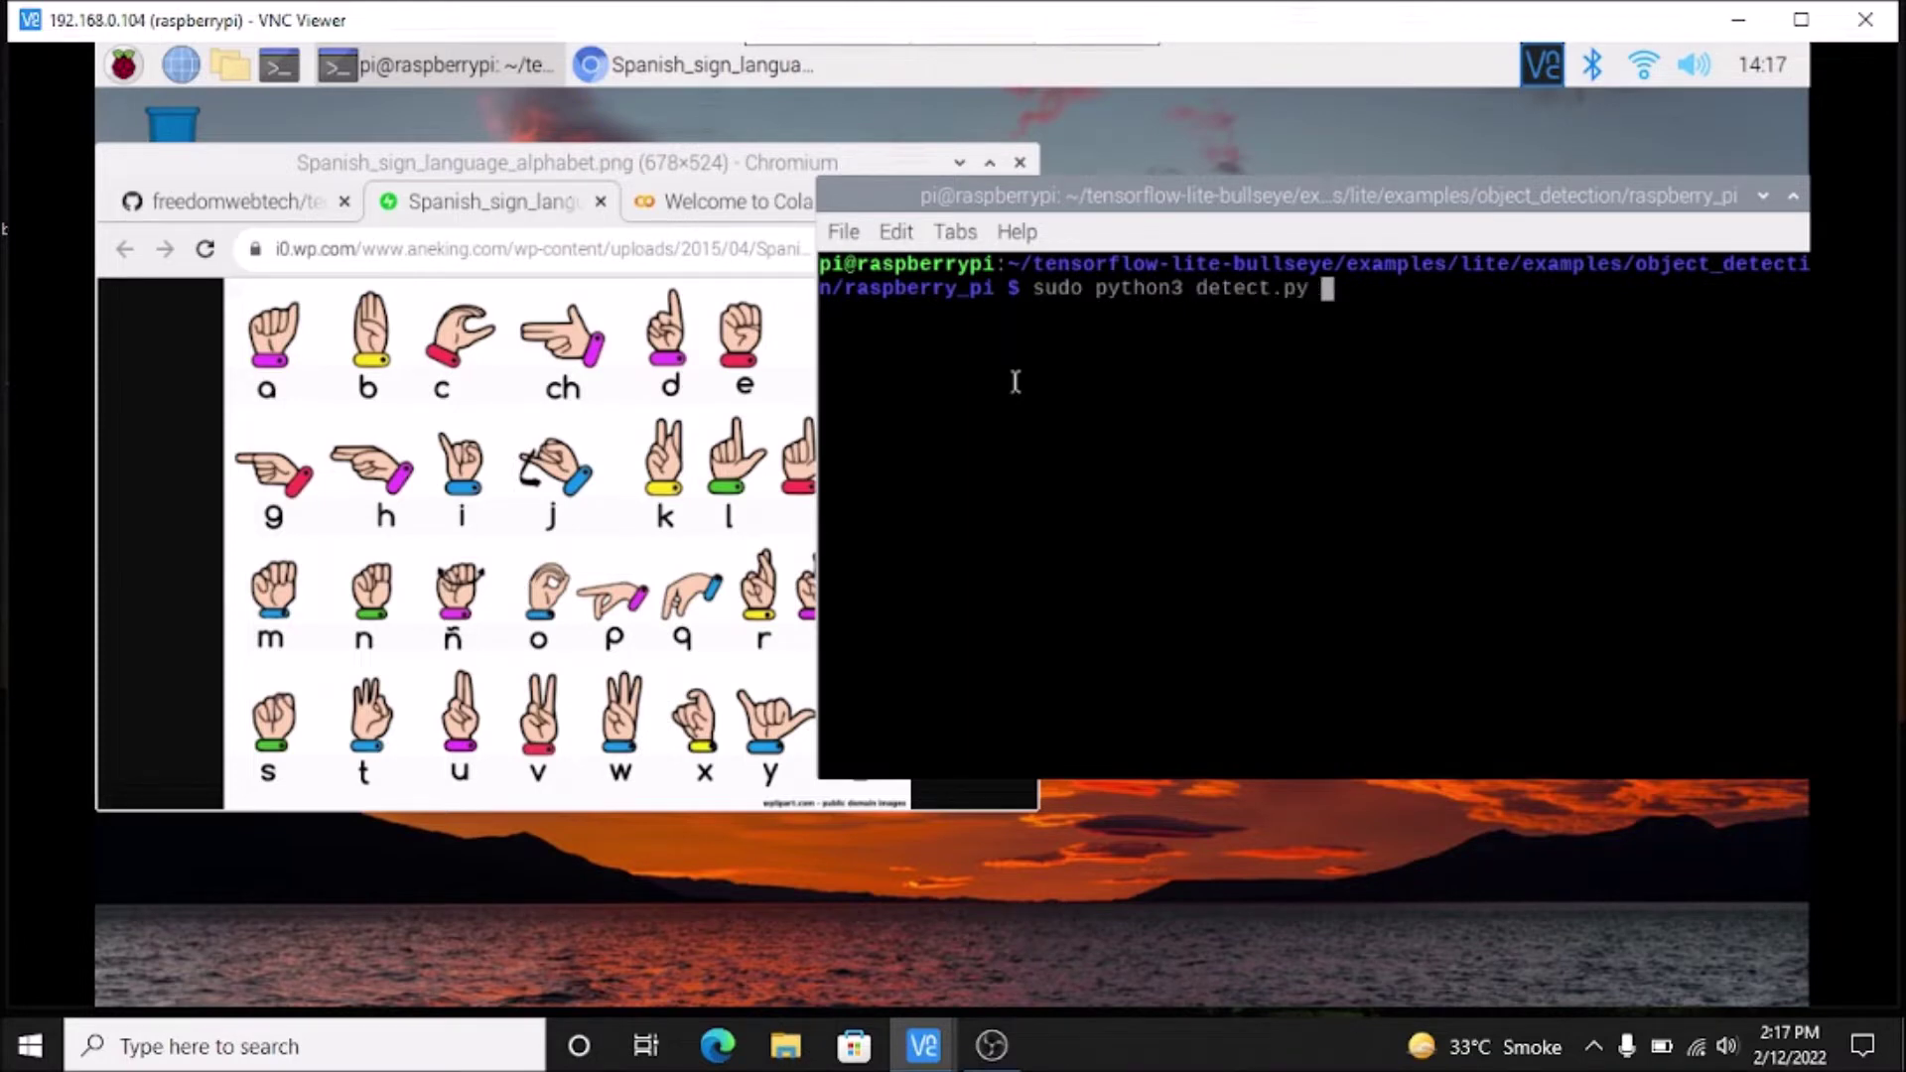
text(--model and)
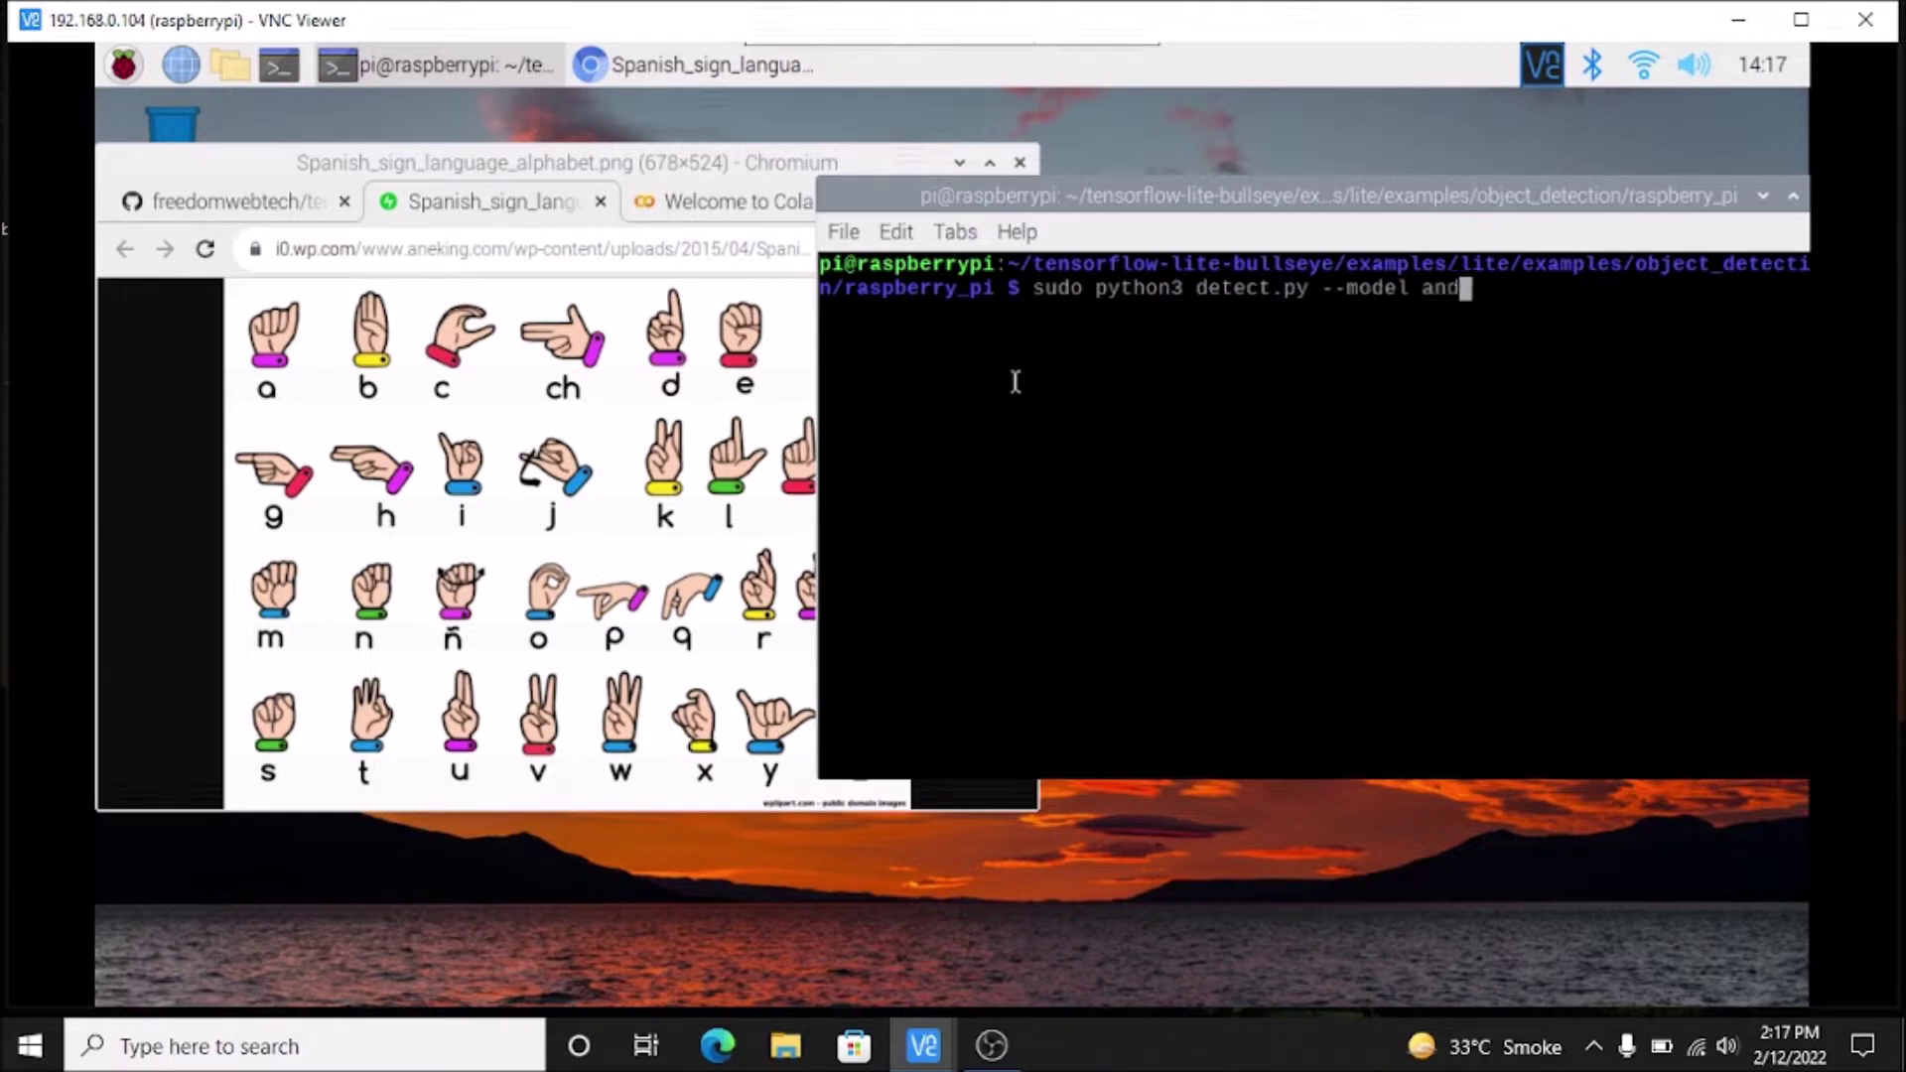
key(Tab)
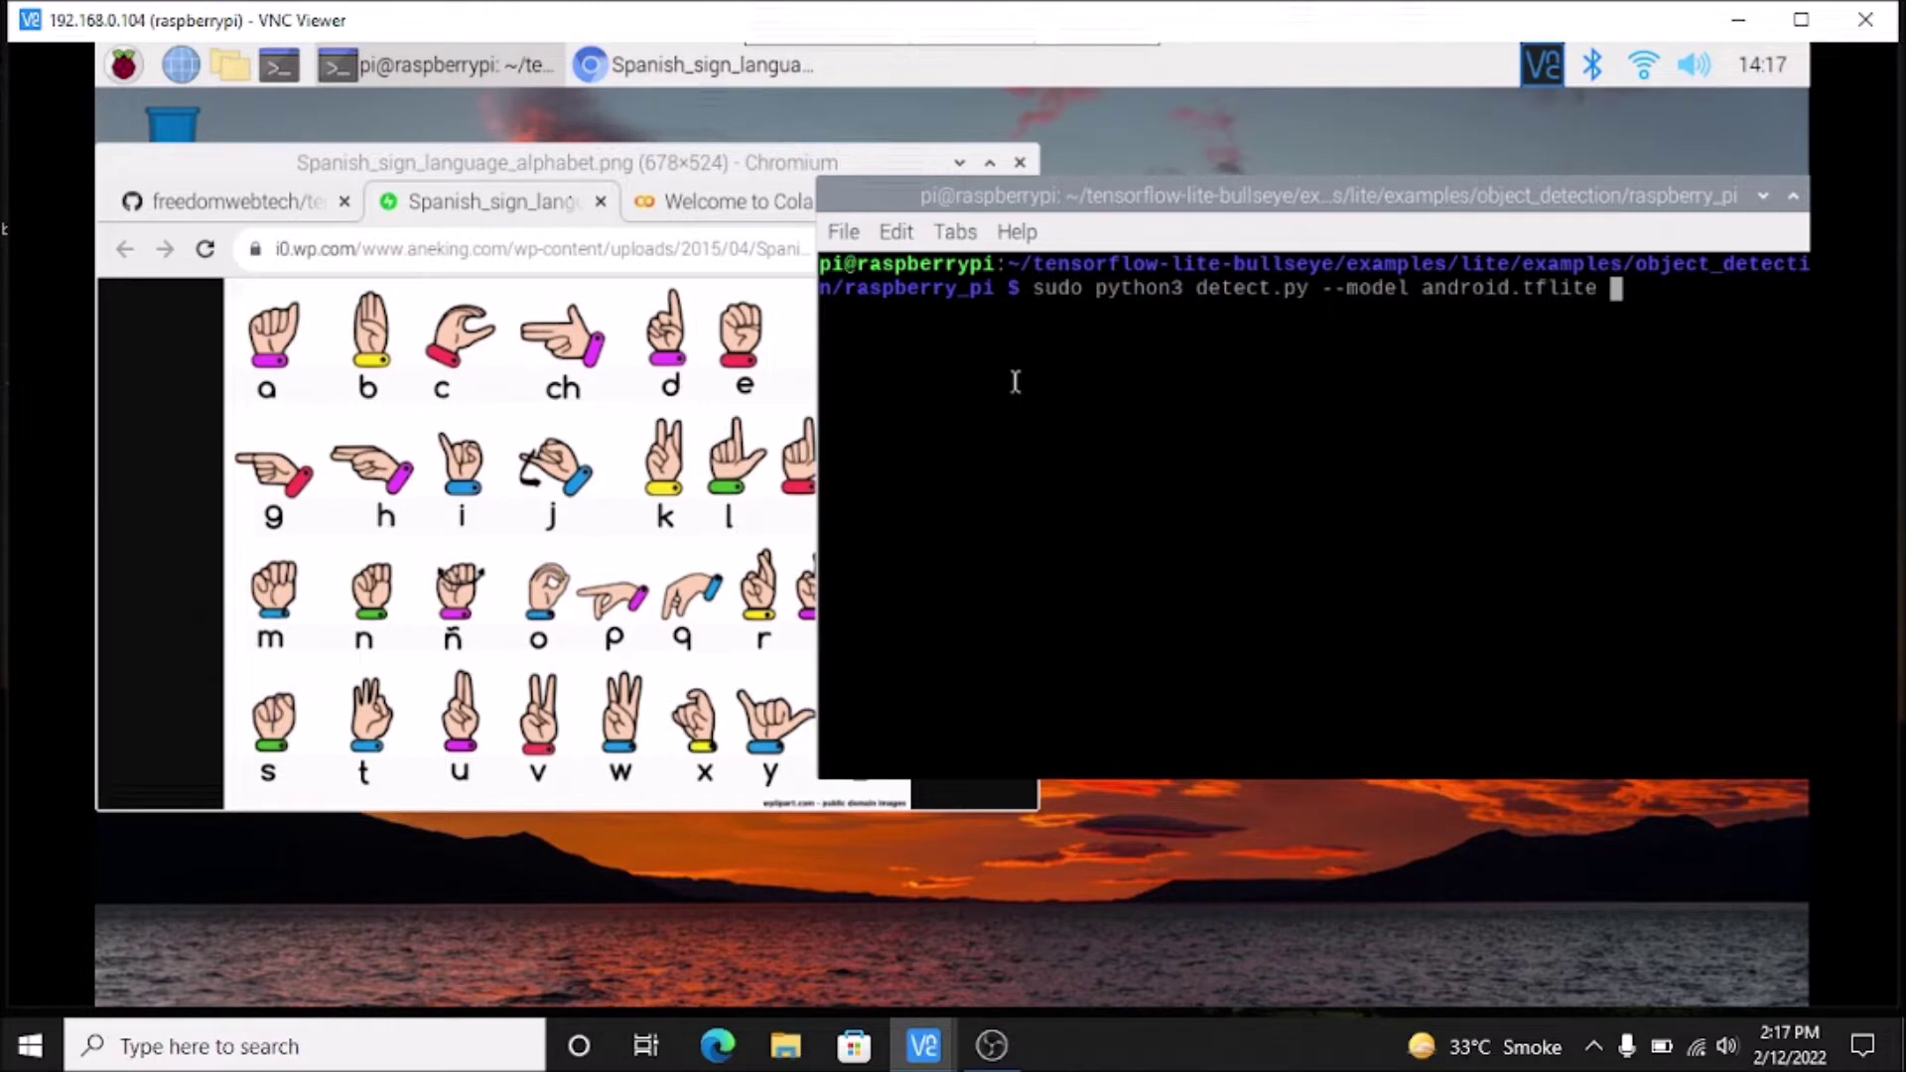
key(Return)
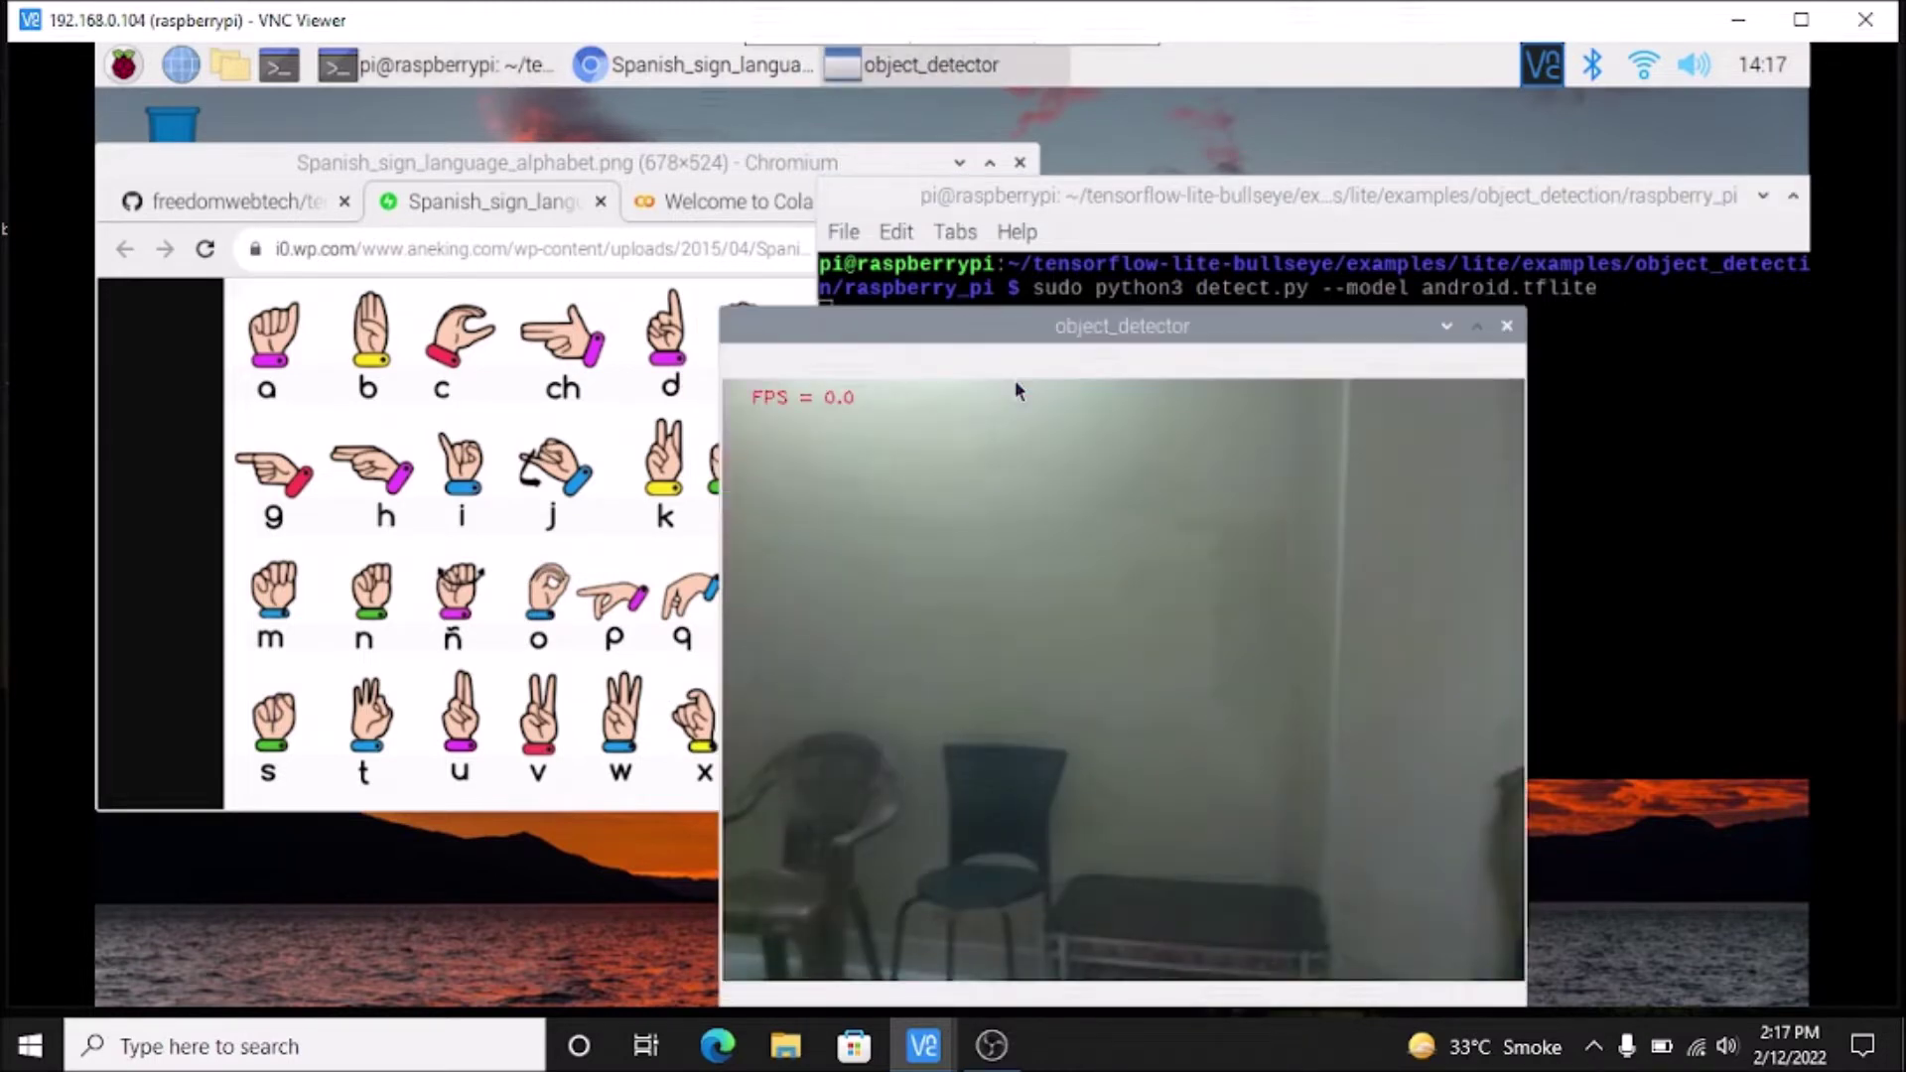
Minimize the terminal and move the object_detector window up and right, beside the chart
click(1762, 195)
drag(1213, 326, 1457, 174)
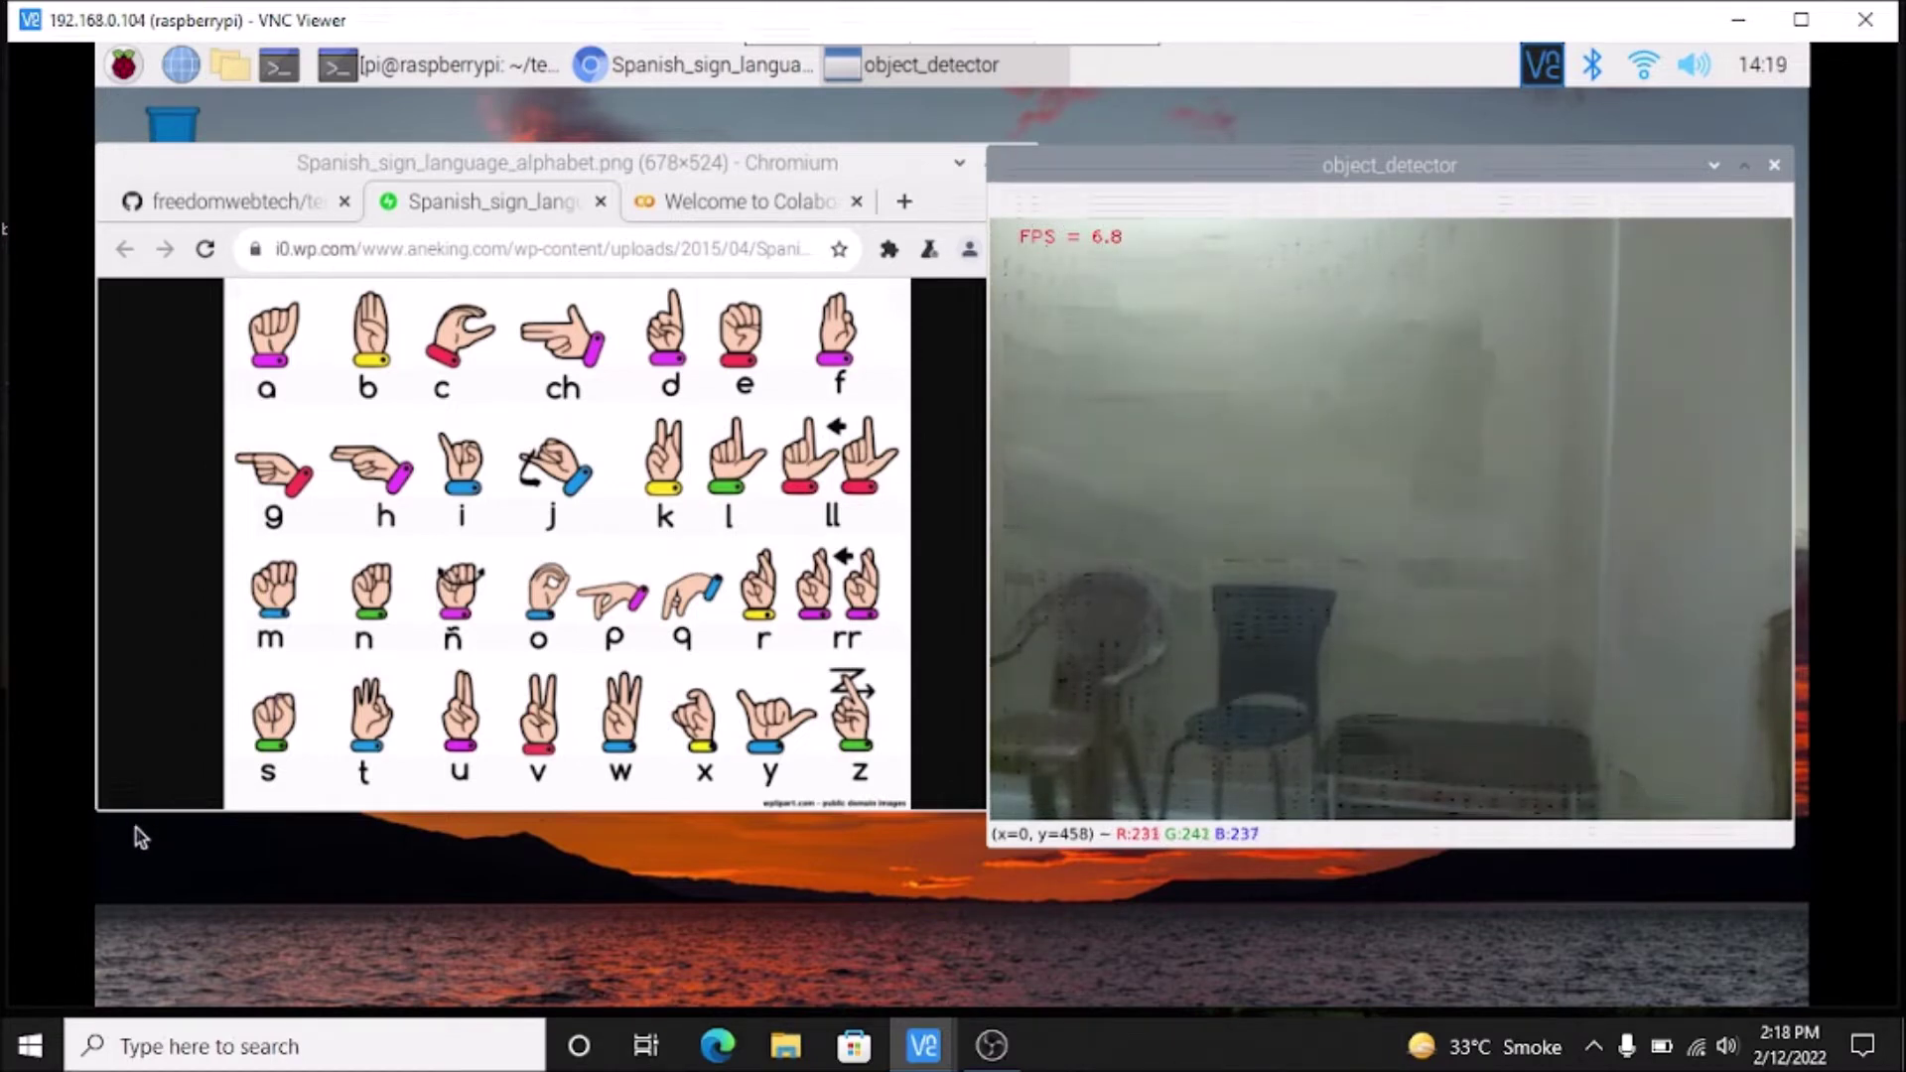
Stop the detection script with Ctrl+C and clear the terminal screen
key(ctrl+c)
text(clear)
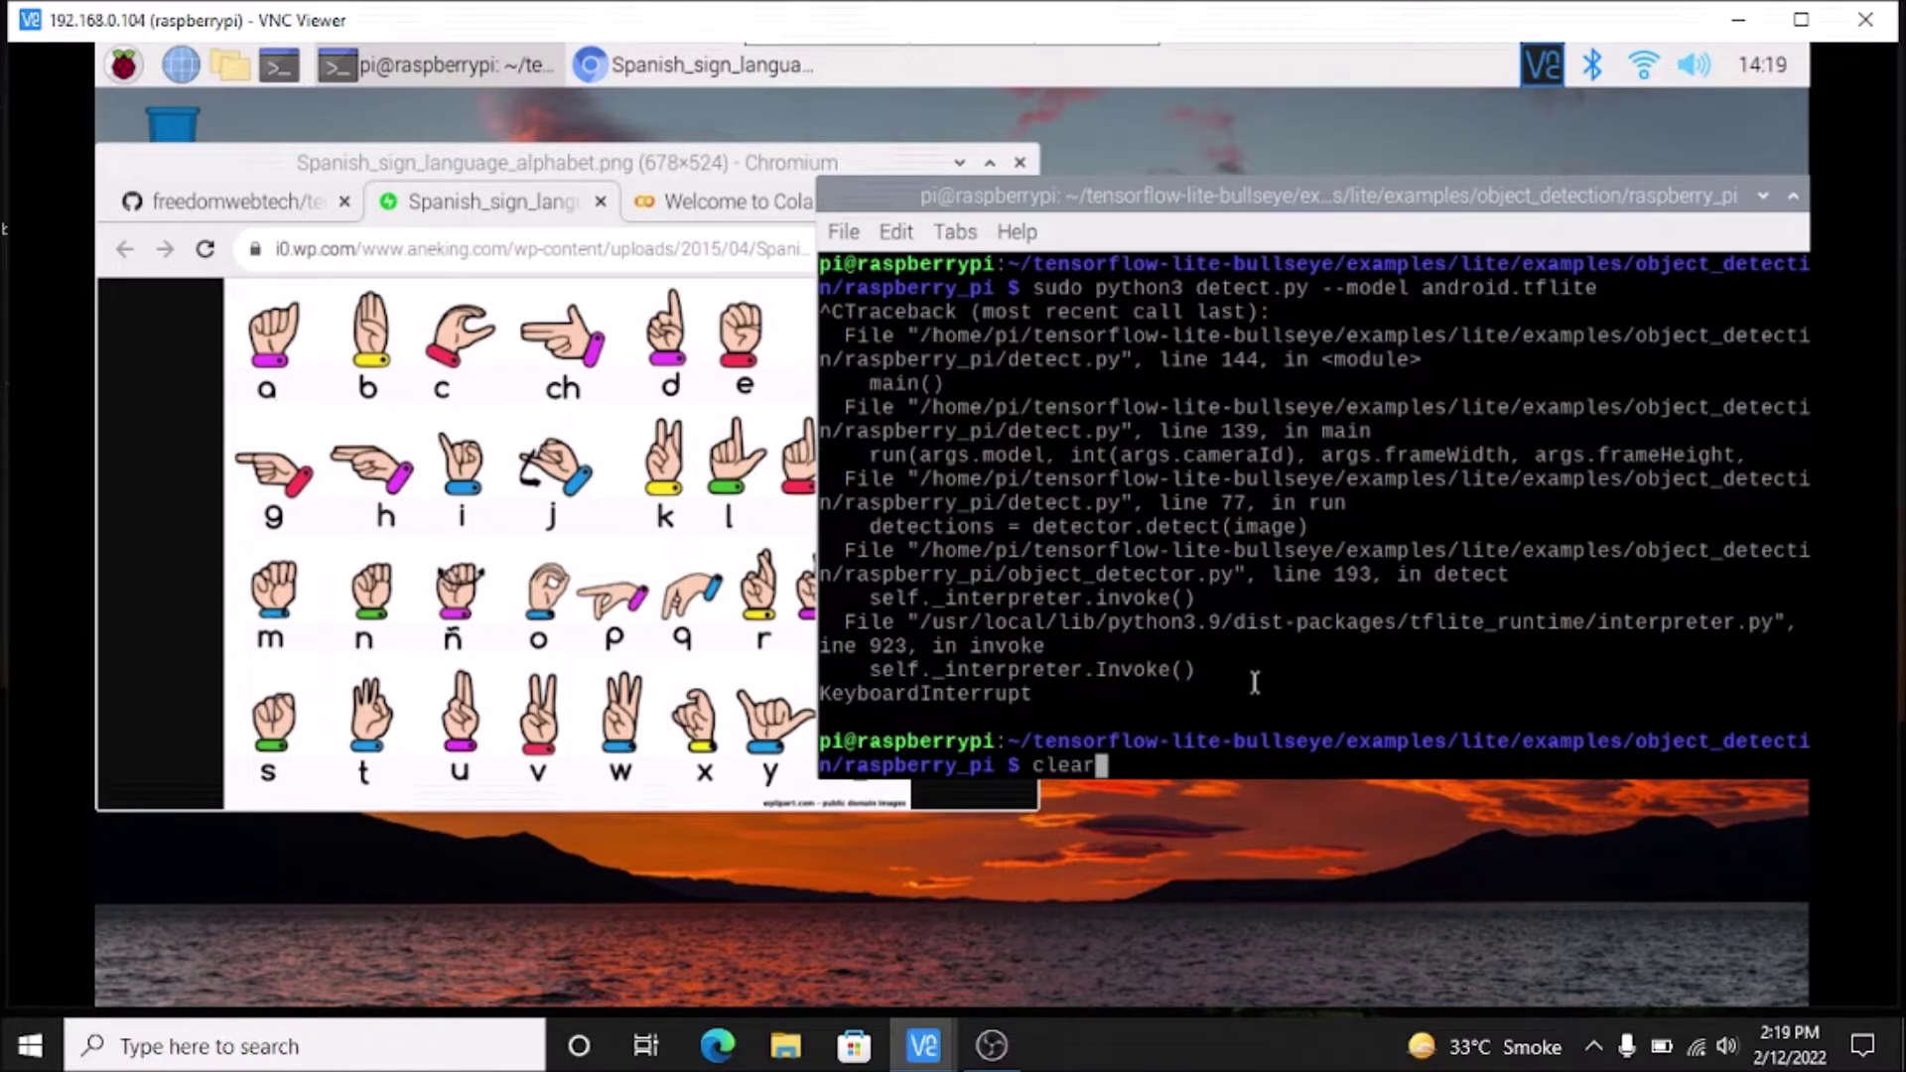
key(Return)
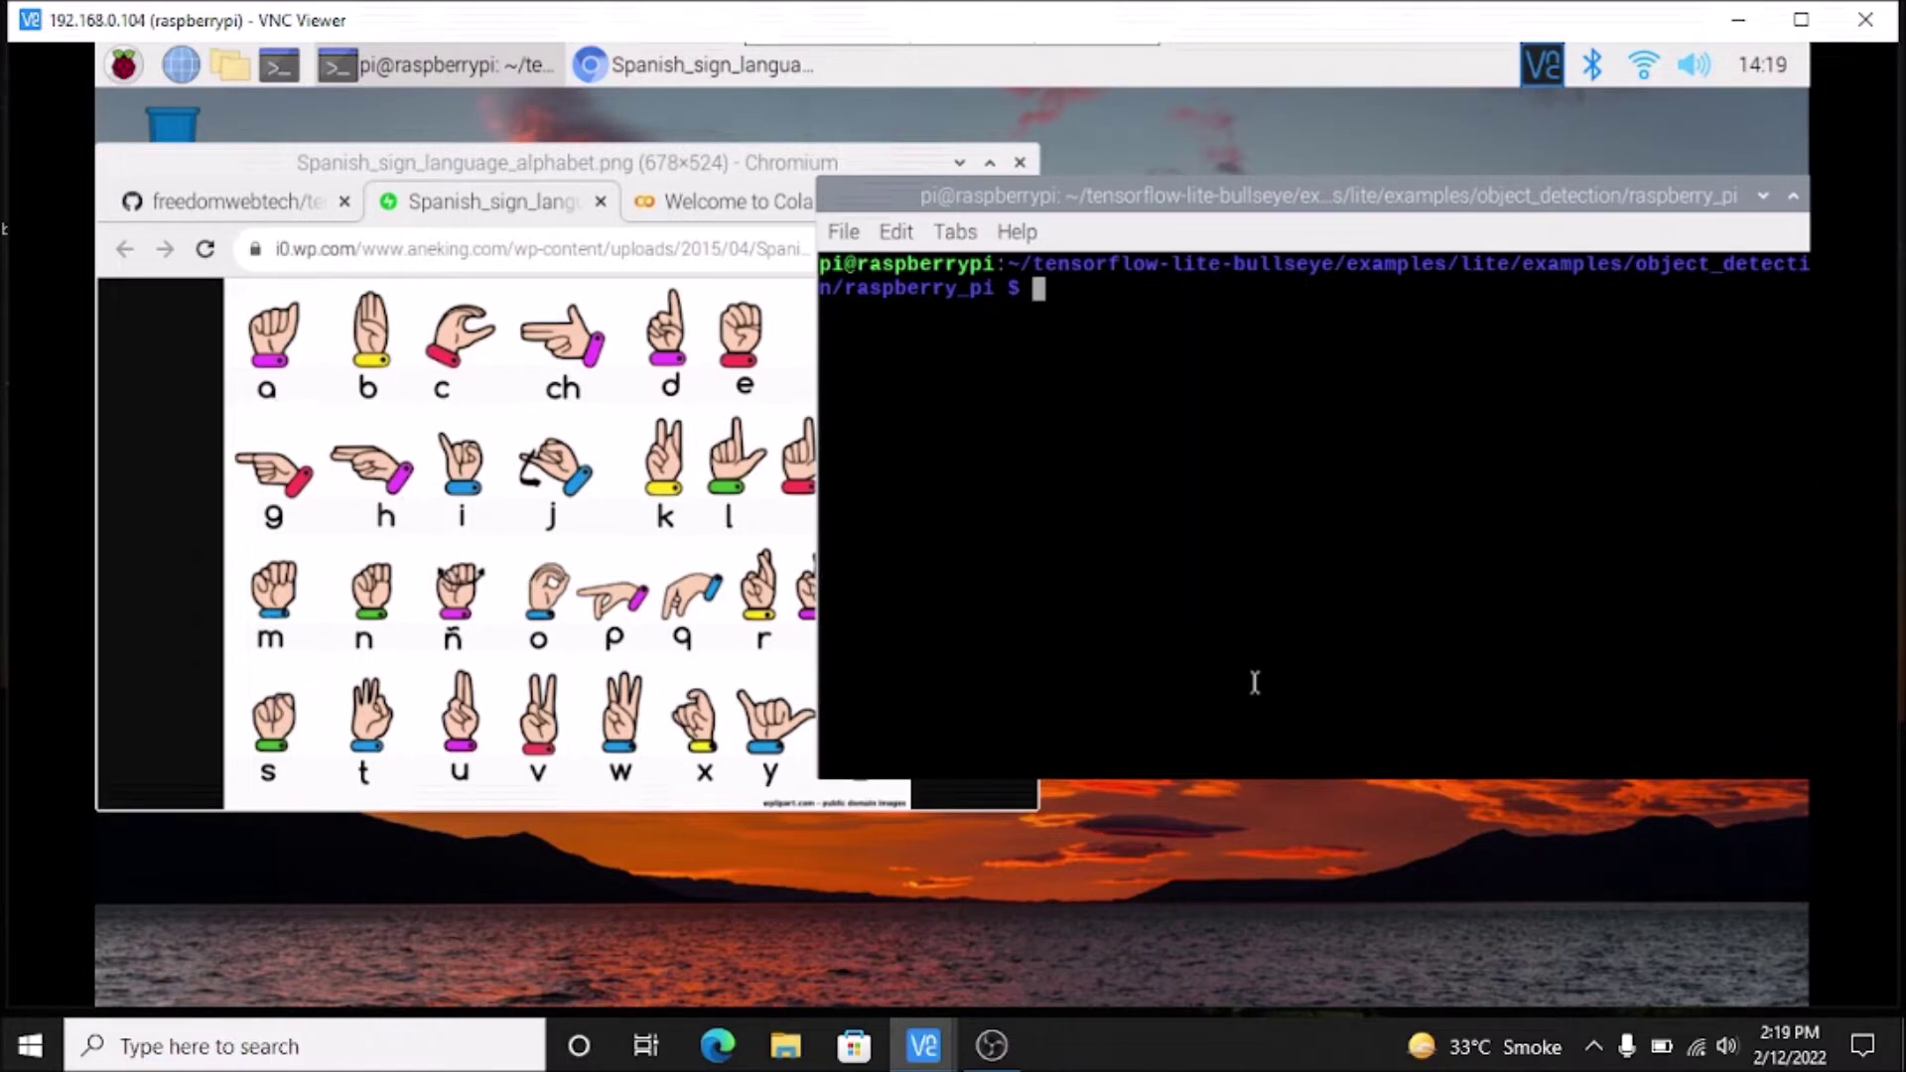
Minimize the terminal and Chromium to reveal the desktop, then bring Chromium back
click(1762, 198)
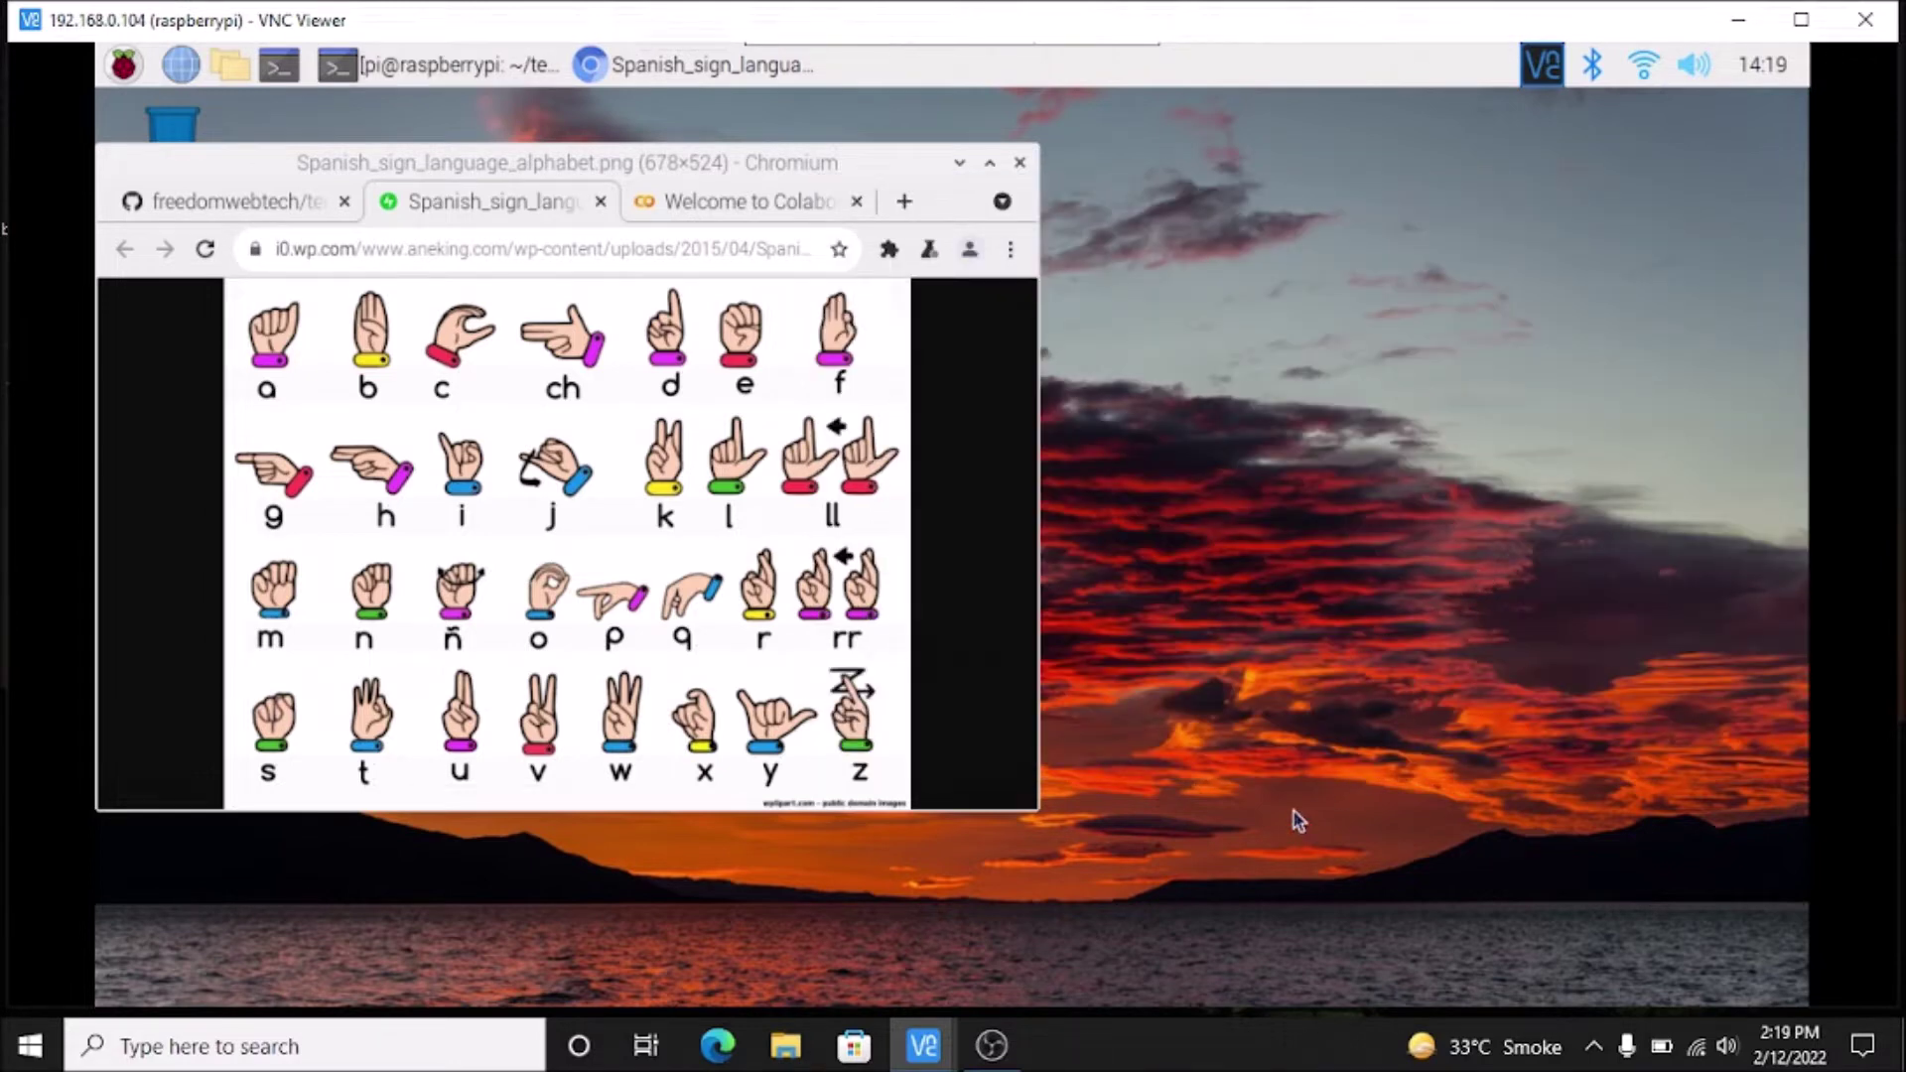
click(959, 162)
click(657, 68)
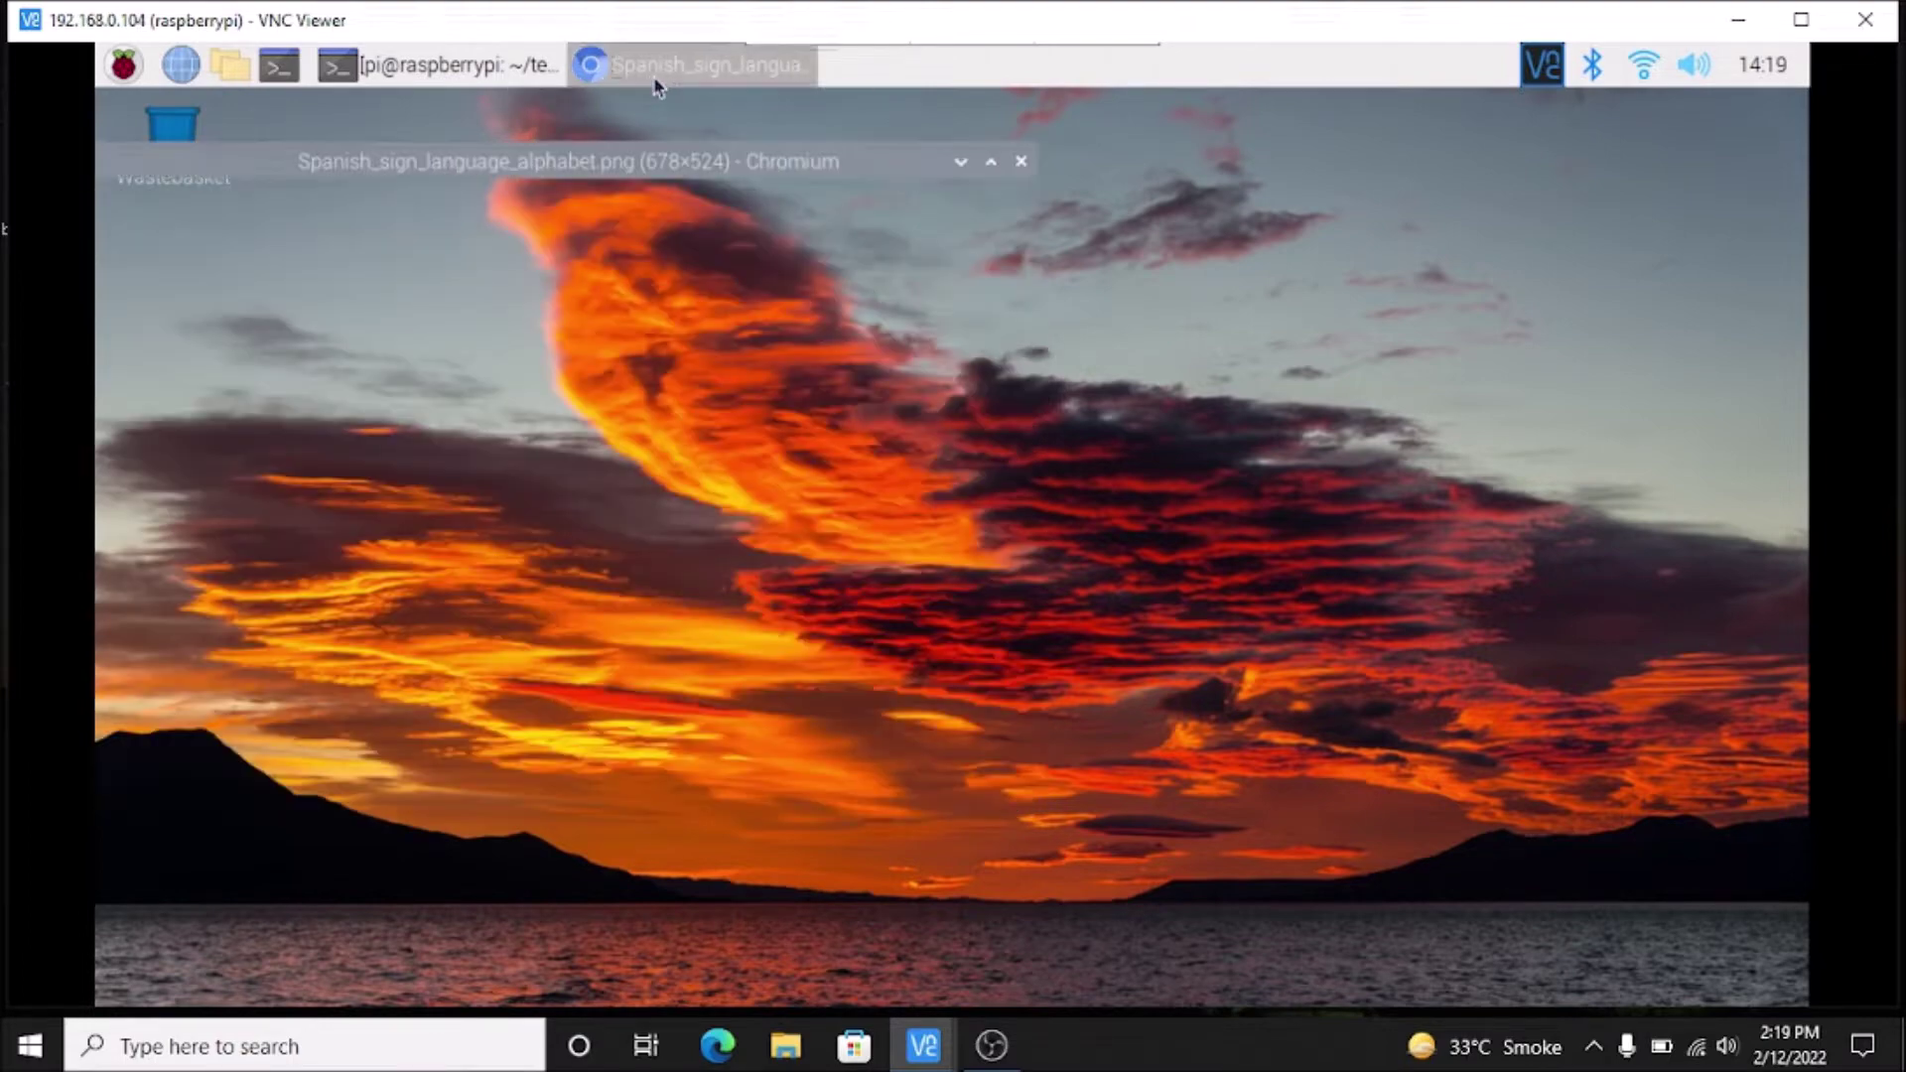
Copy the tensorflow-lite-custom-object HTTPS clone URL from GitHub's Code menu and return to the terminal
click(989, 162)
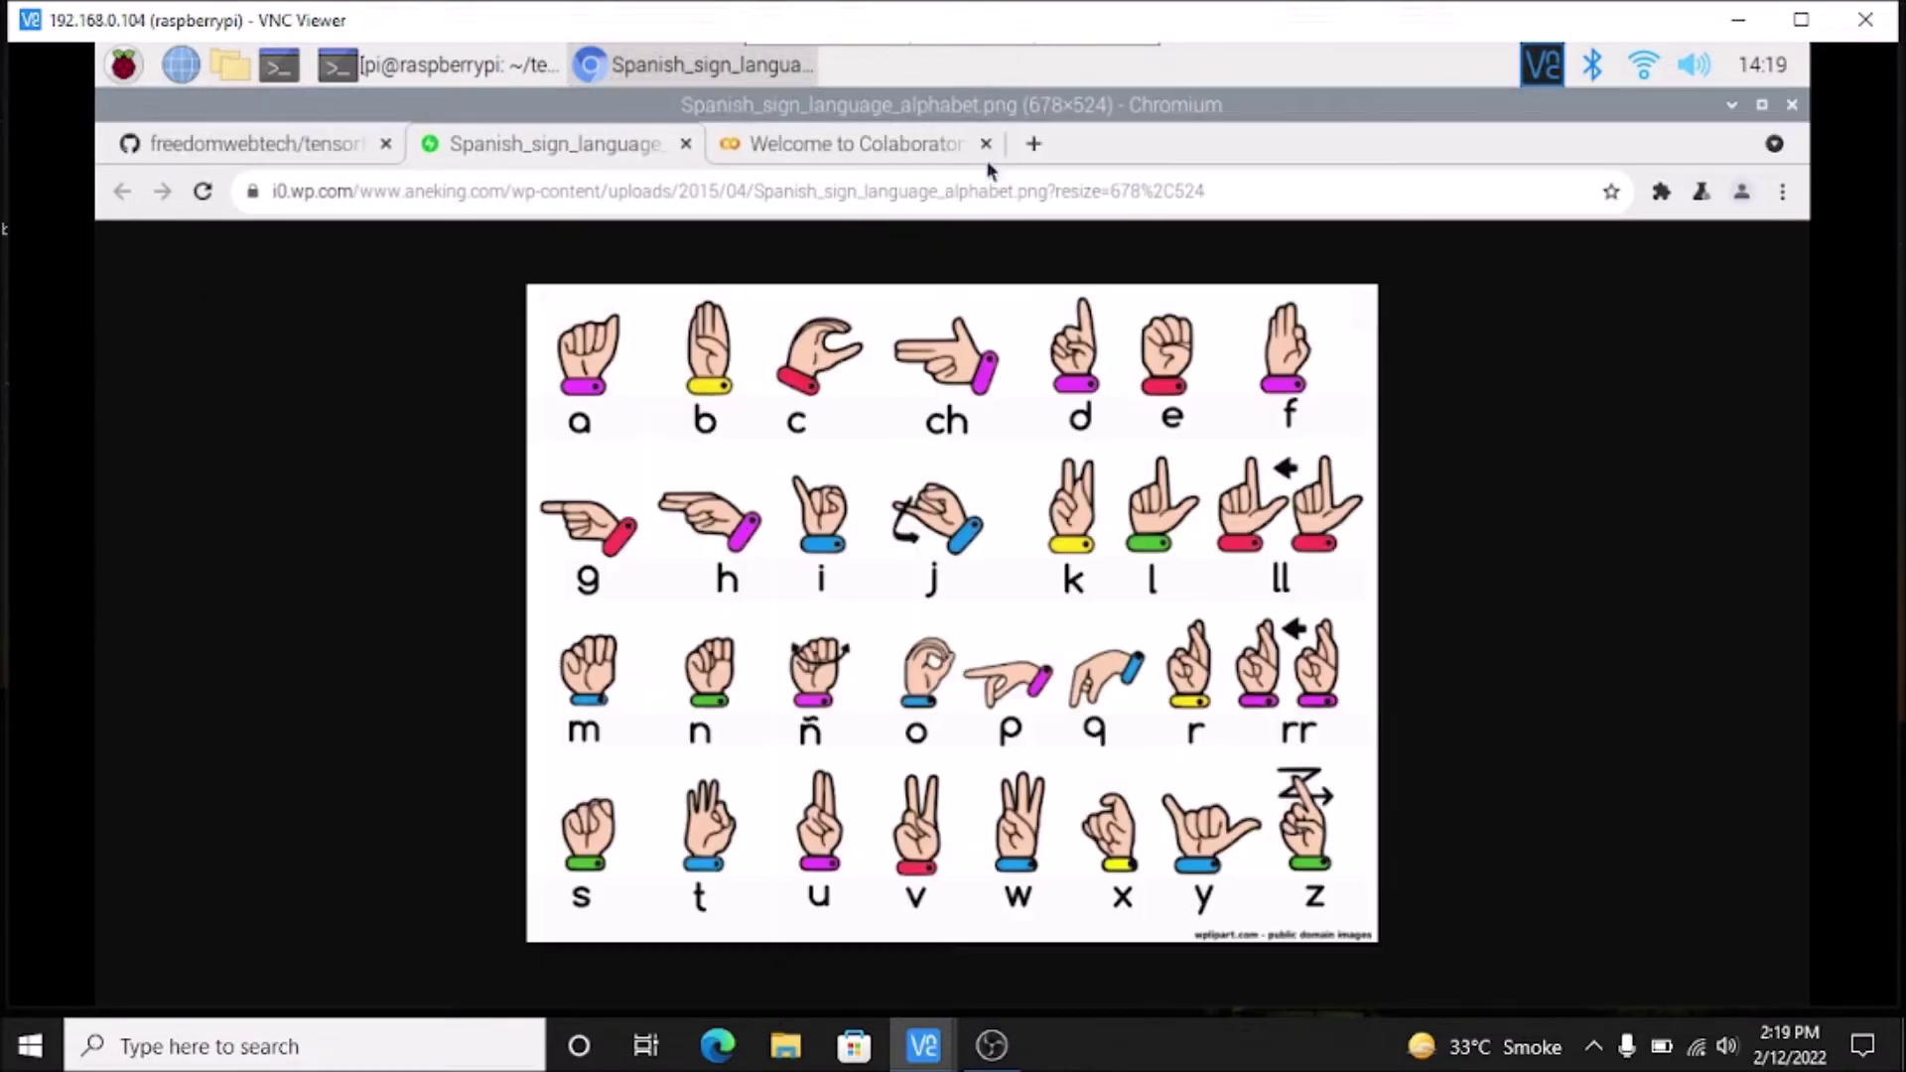
click(215, 149)
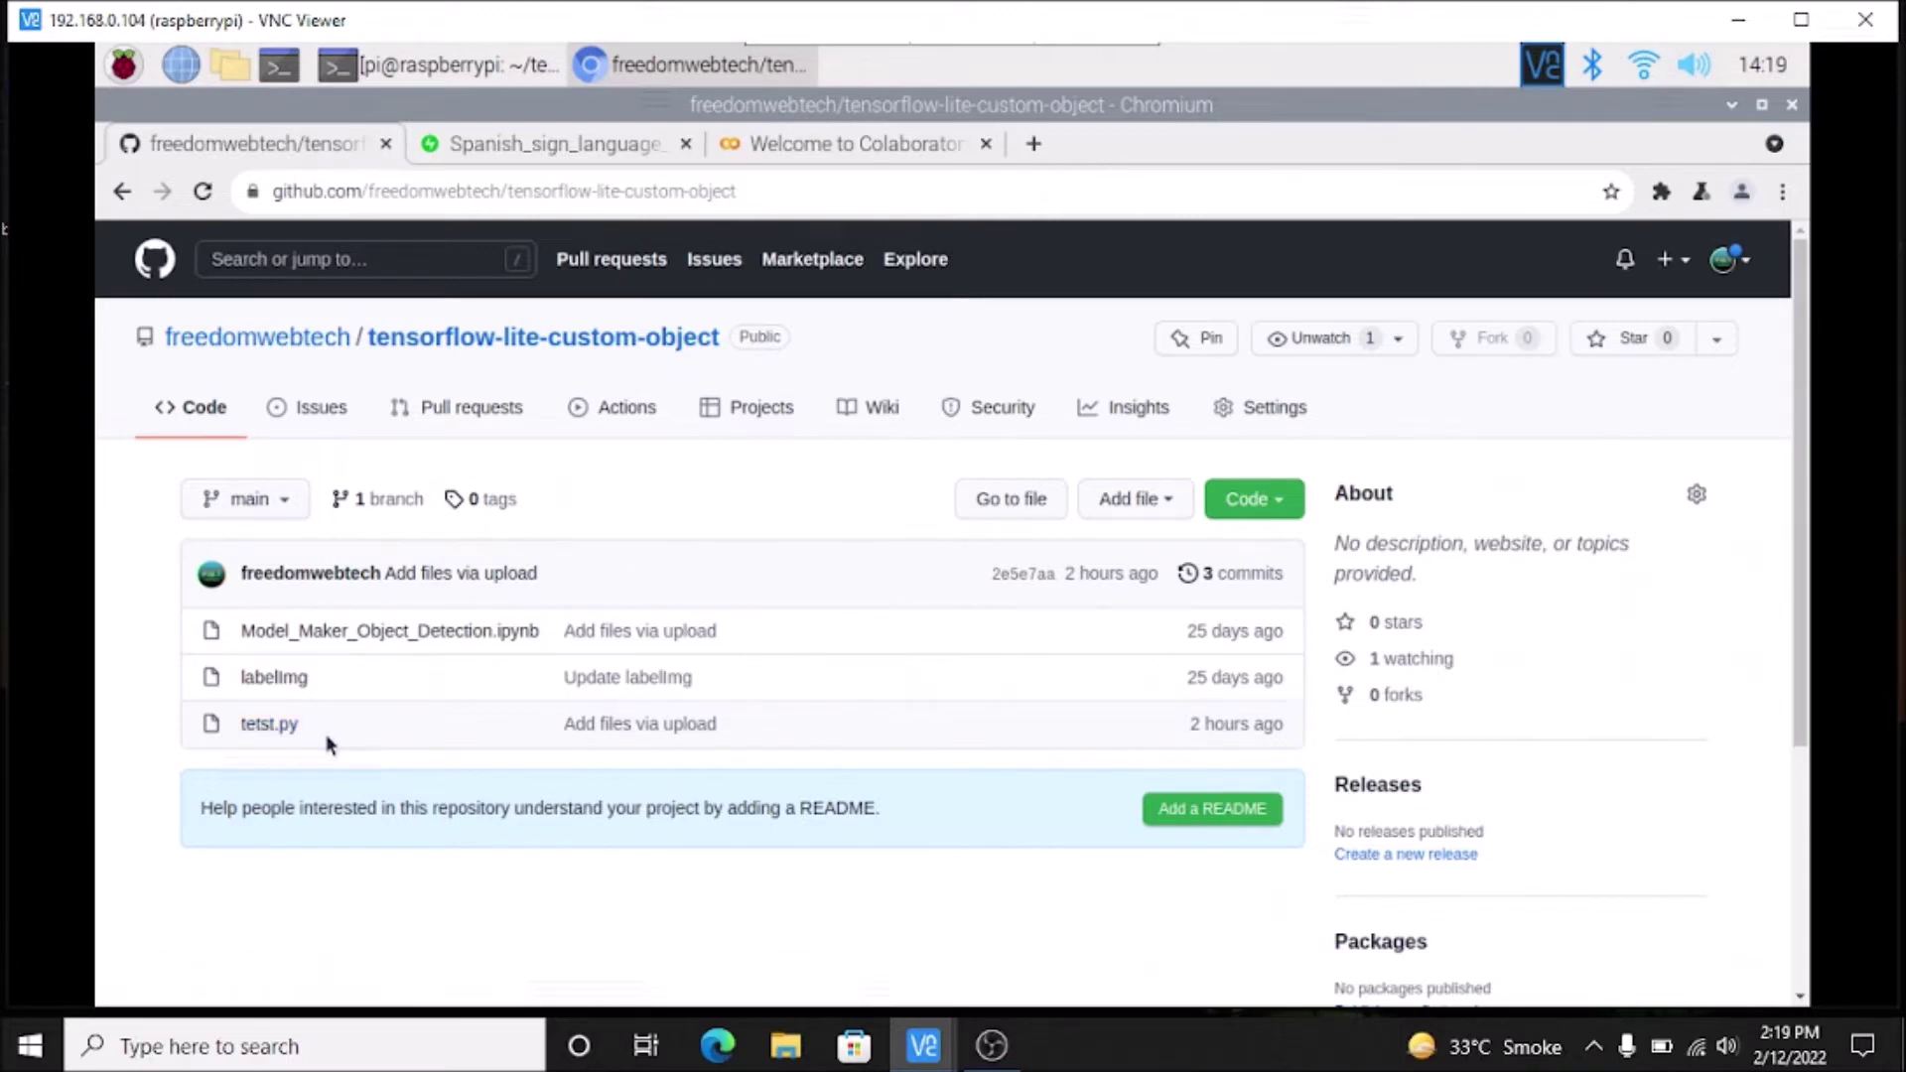
click(1253, 498)
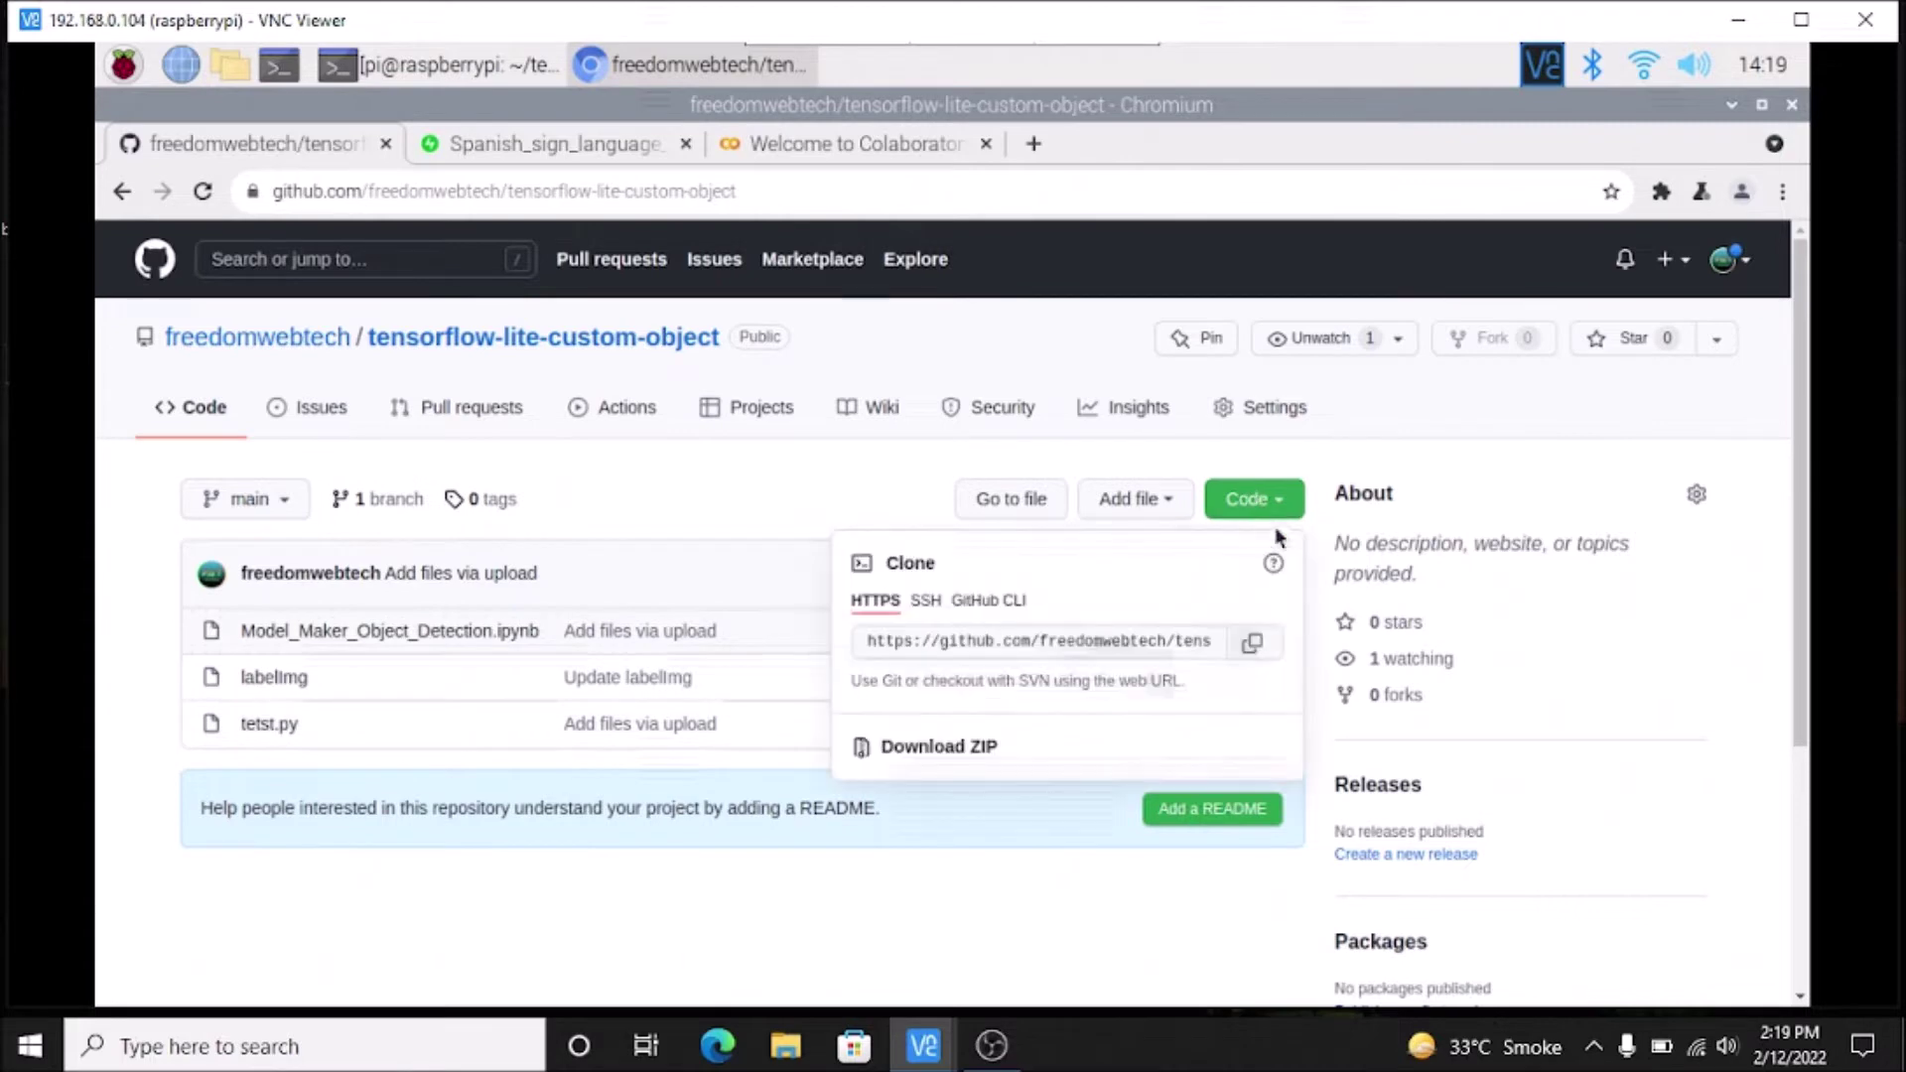
click(1255, 646)
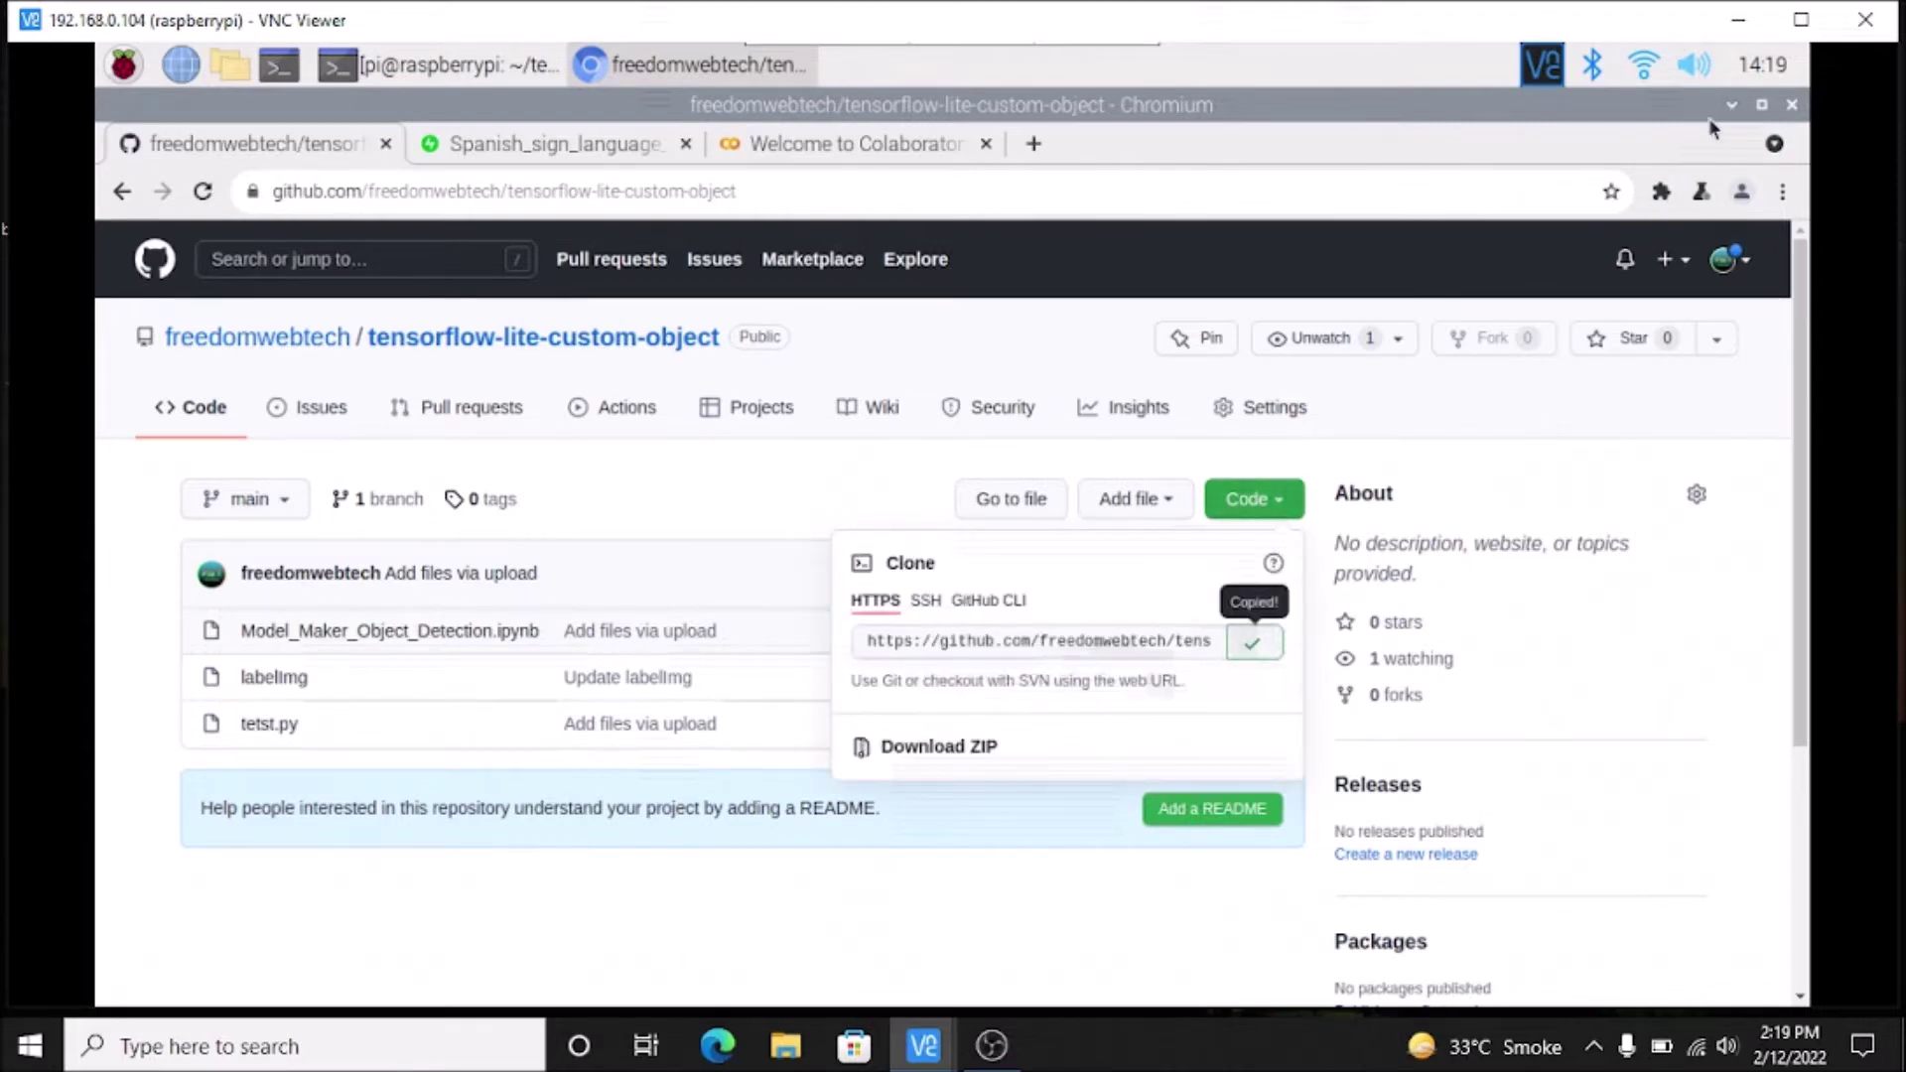
click(1731, 104)
click(408, 83)
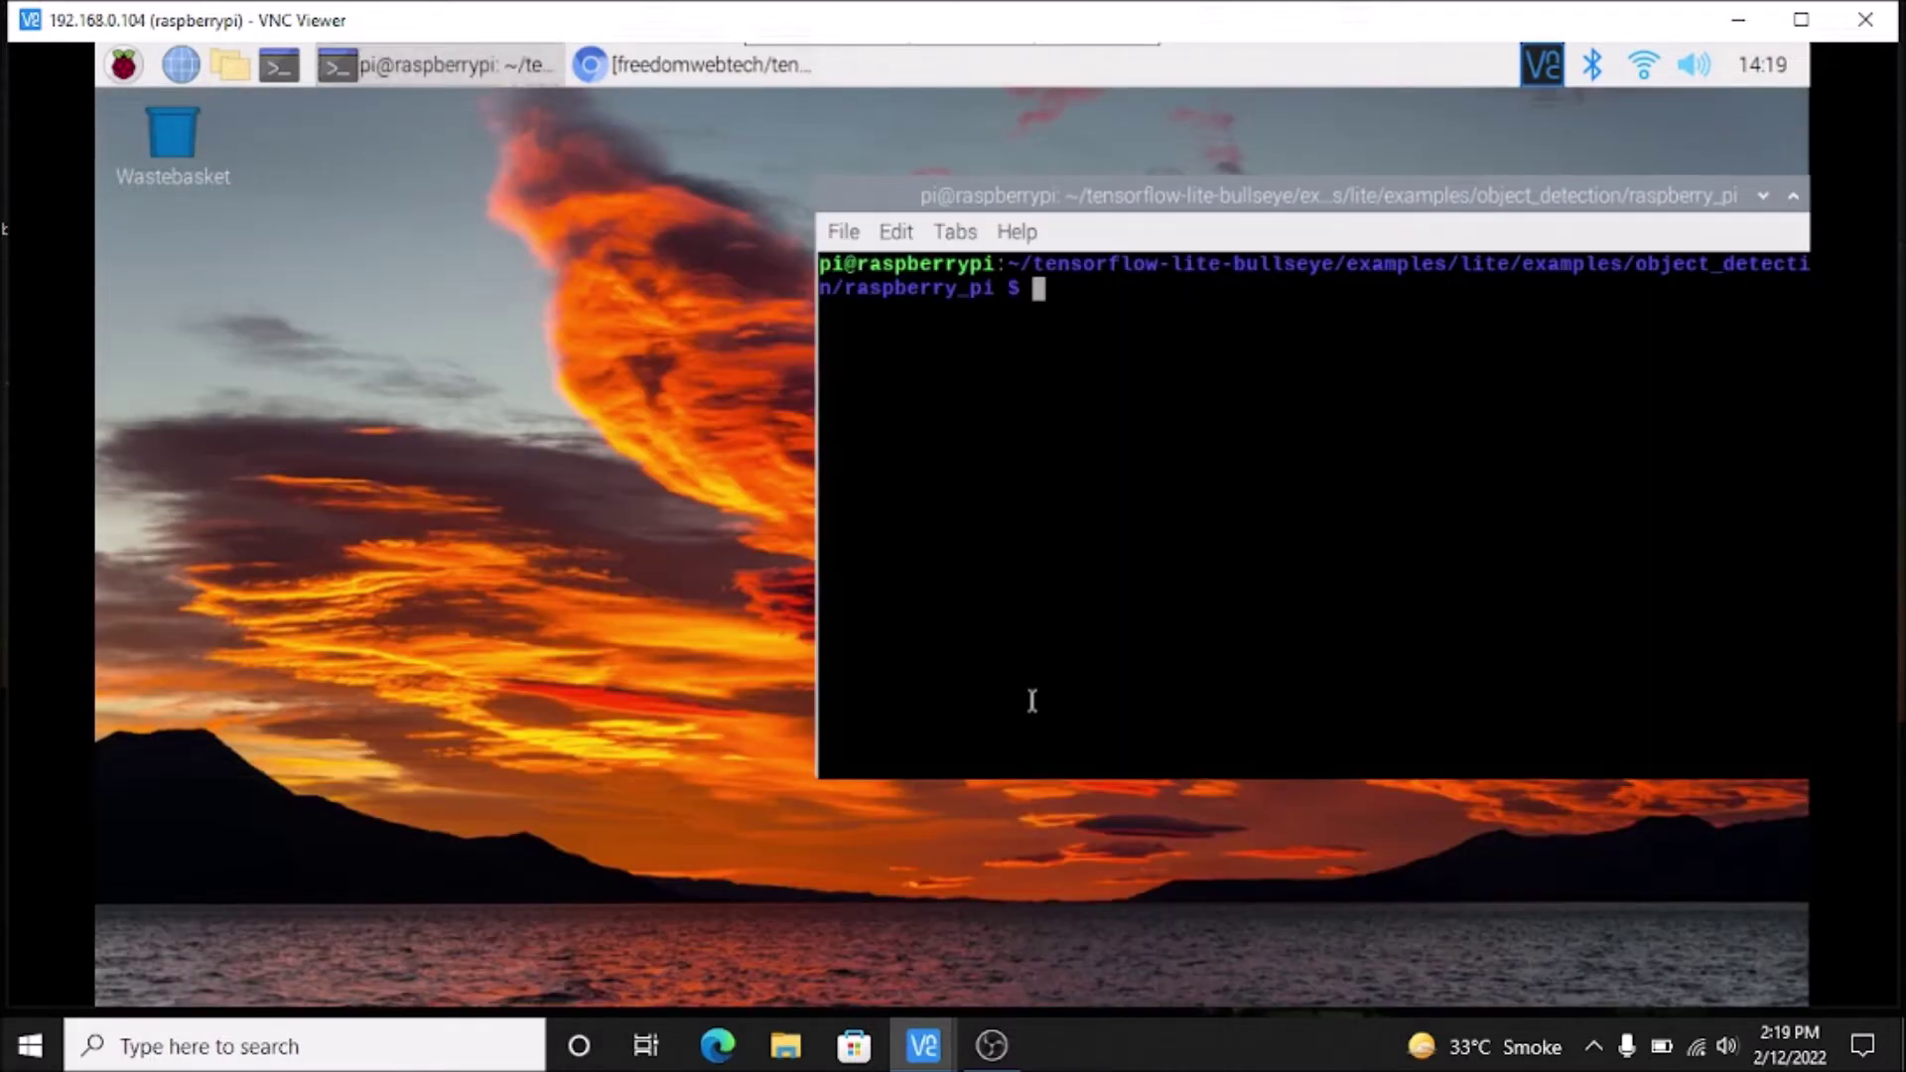
Change to the home directory with cd, clear the screen, and centre the terminal window
text(cd)
key(Return)
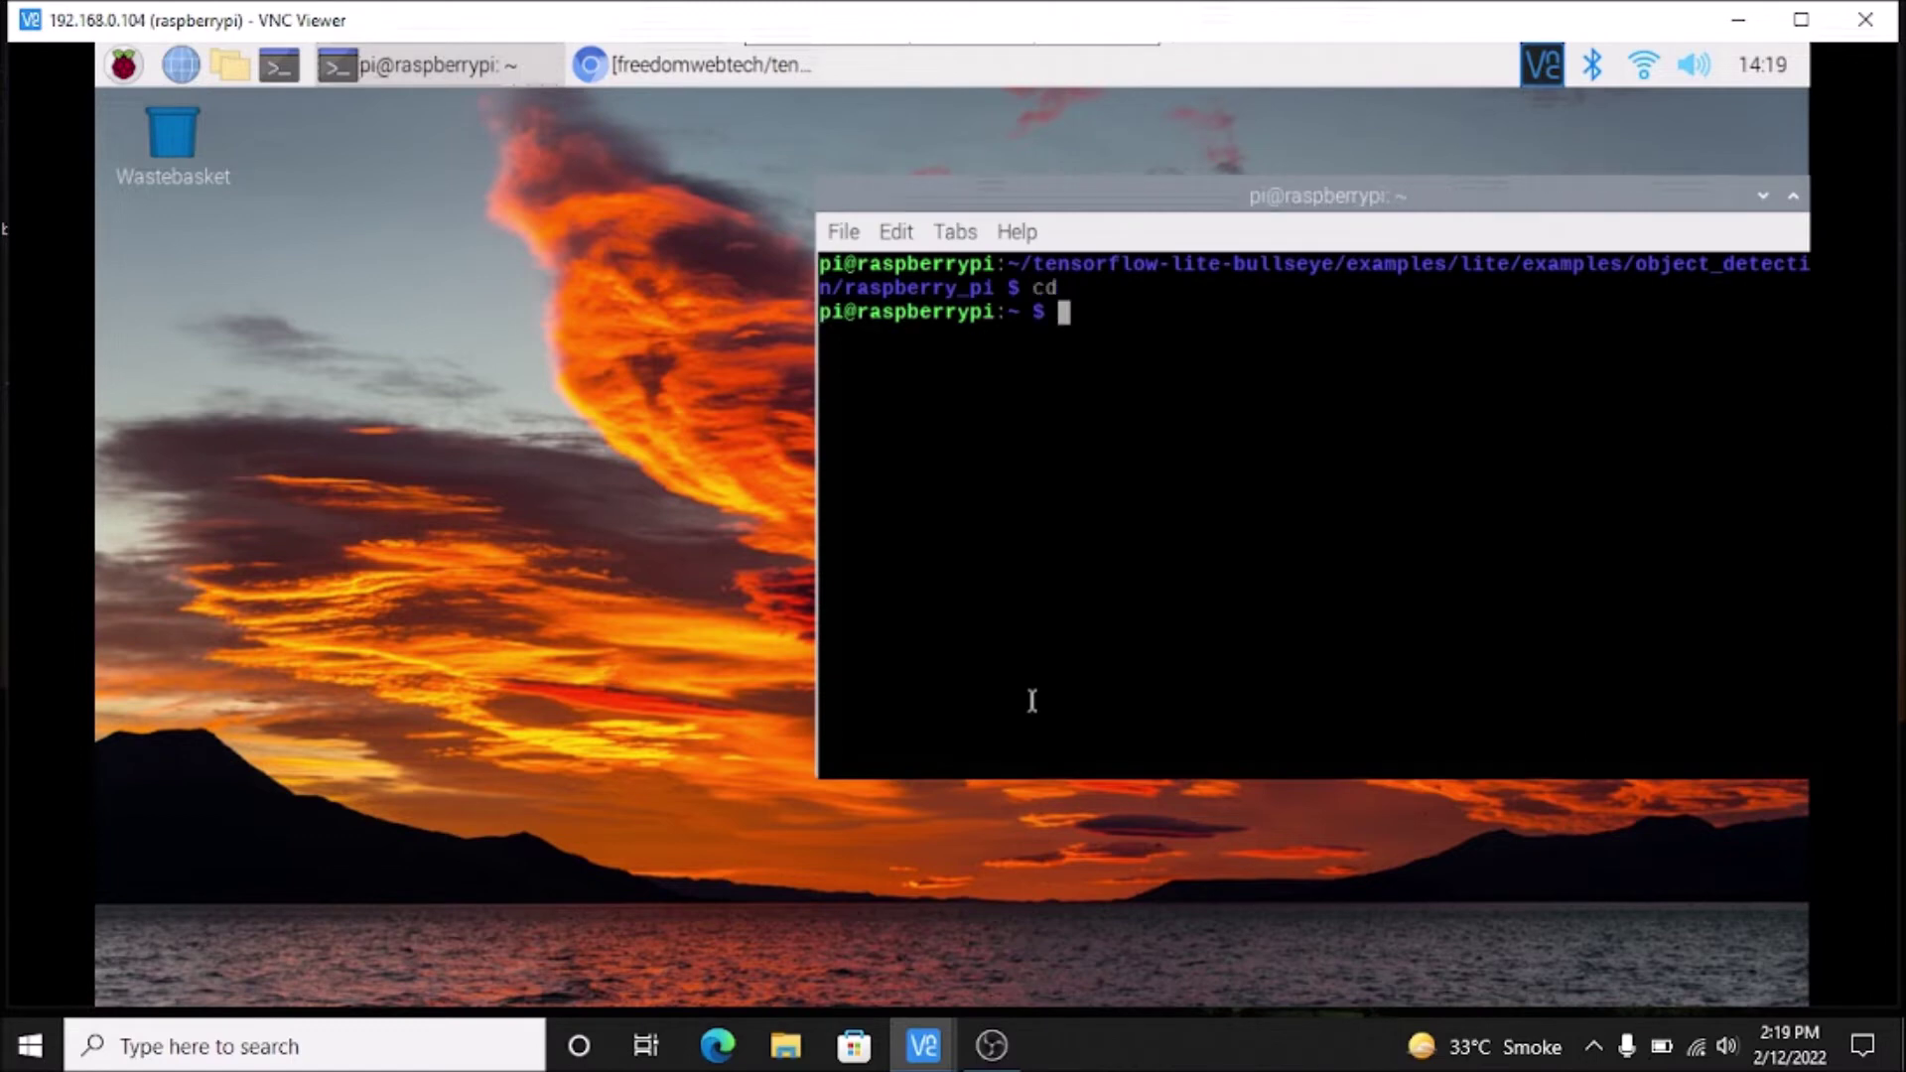
text(claer)
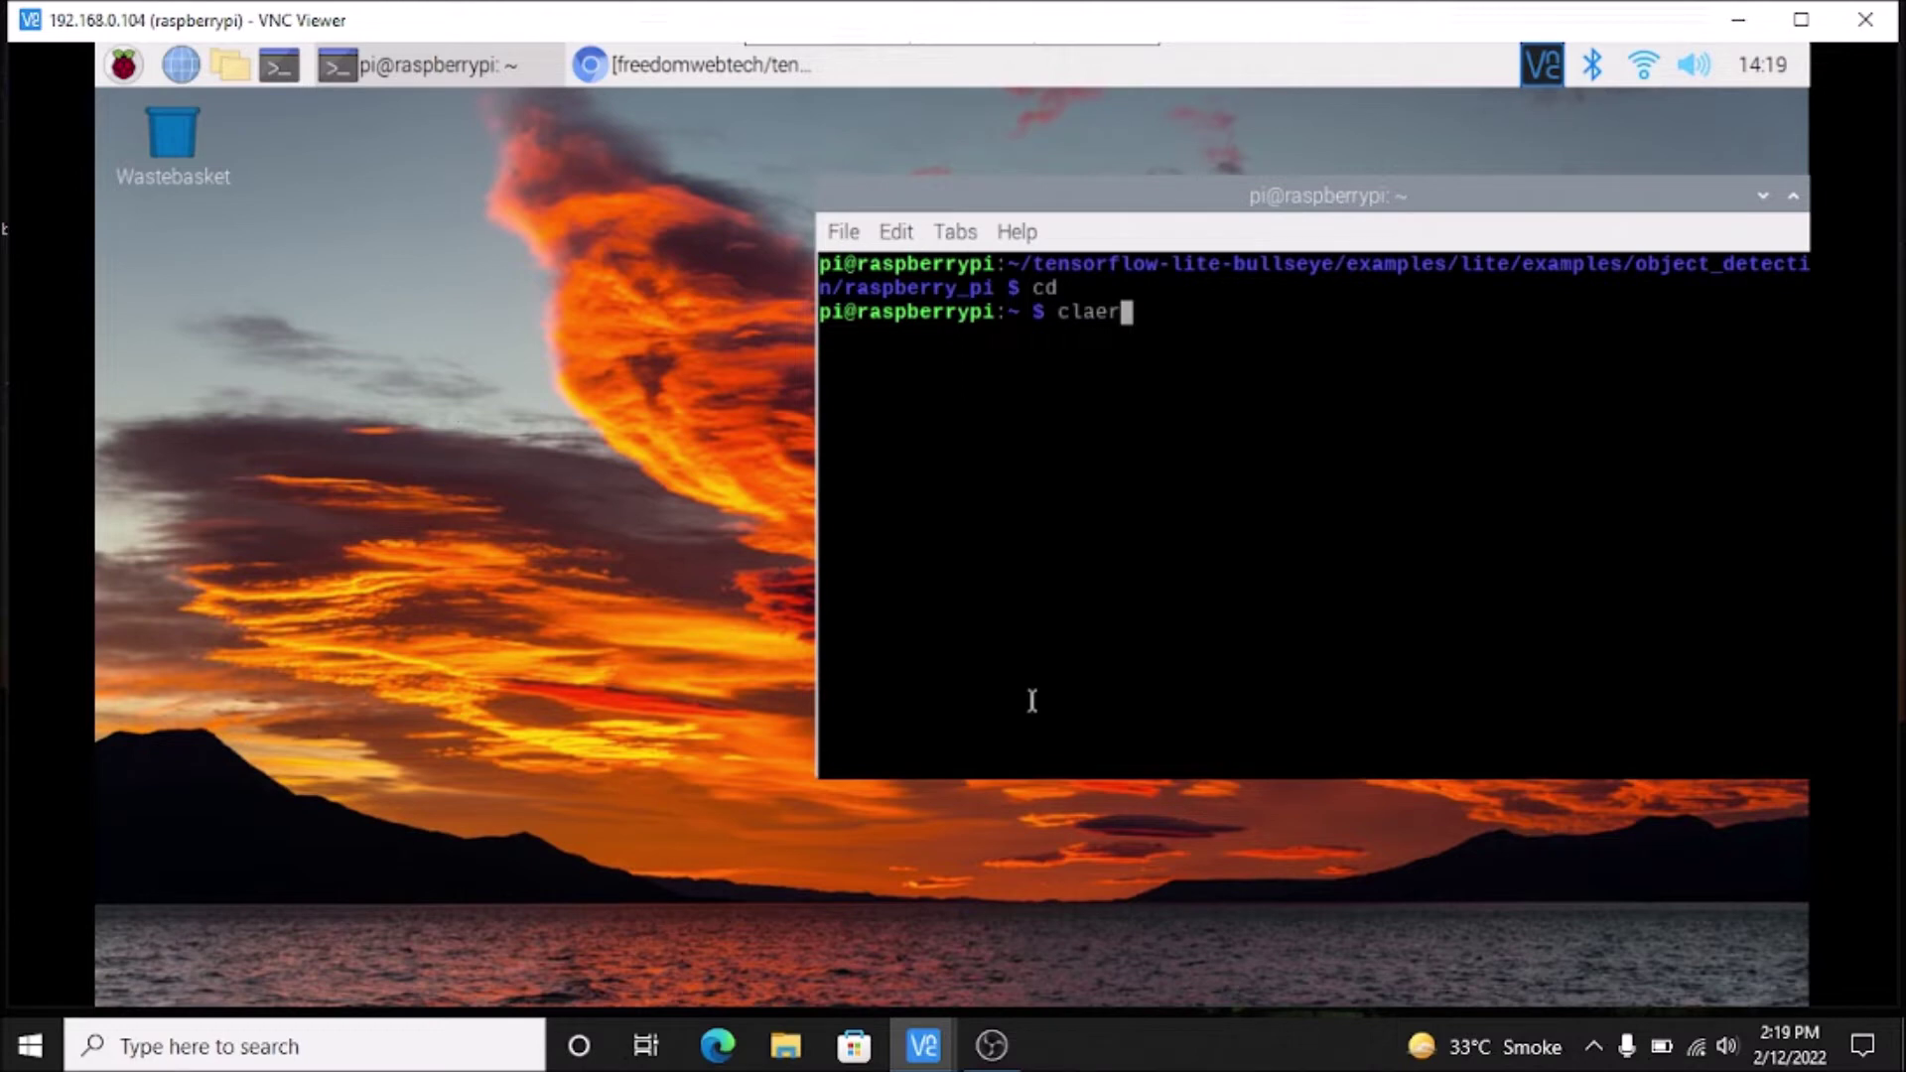
text(]])
key(BackSpace)
key(BackSpace)
key(BackSpace)
key(BackSpace)
key(BackSpace)
key(BackSpace)
key(BackSpace)
text(clear)
key(Return)
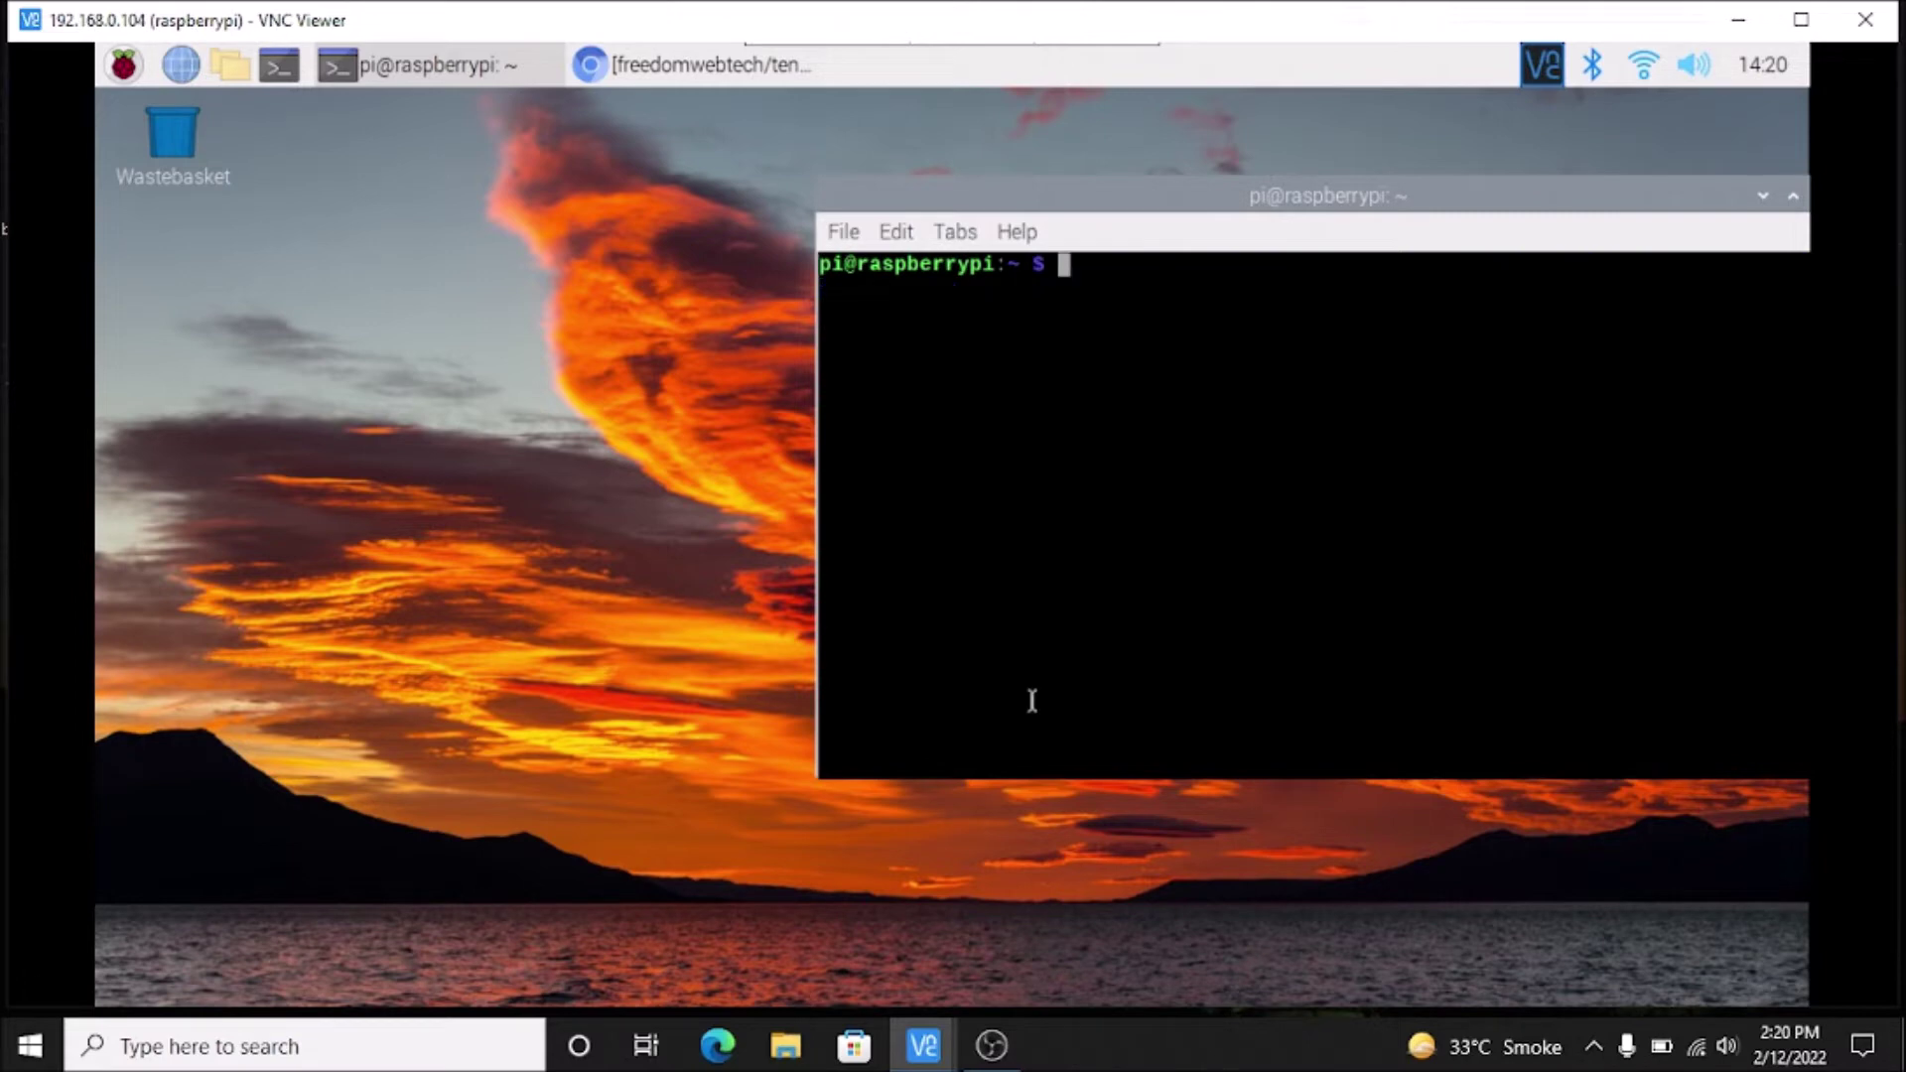
drag(1248, 198, 943, 222)
Clone the repository with `sudo git clone` followed by the pasted HTTPS URL
text(sudo )
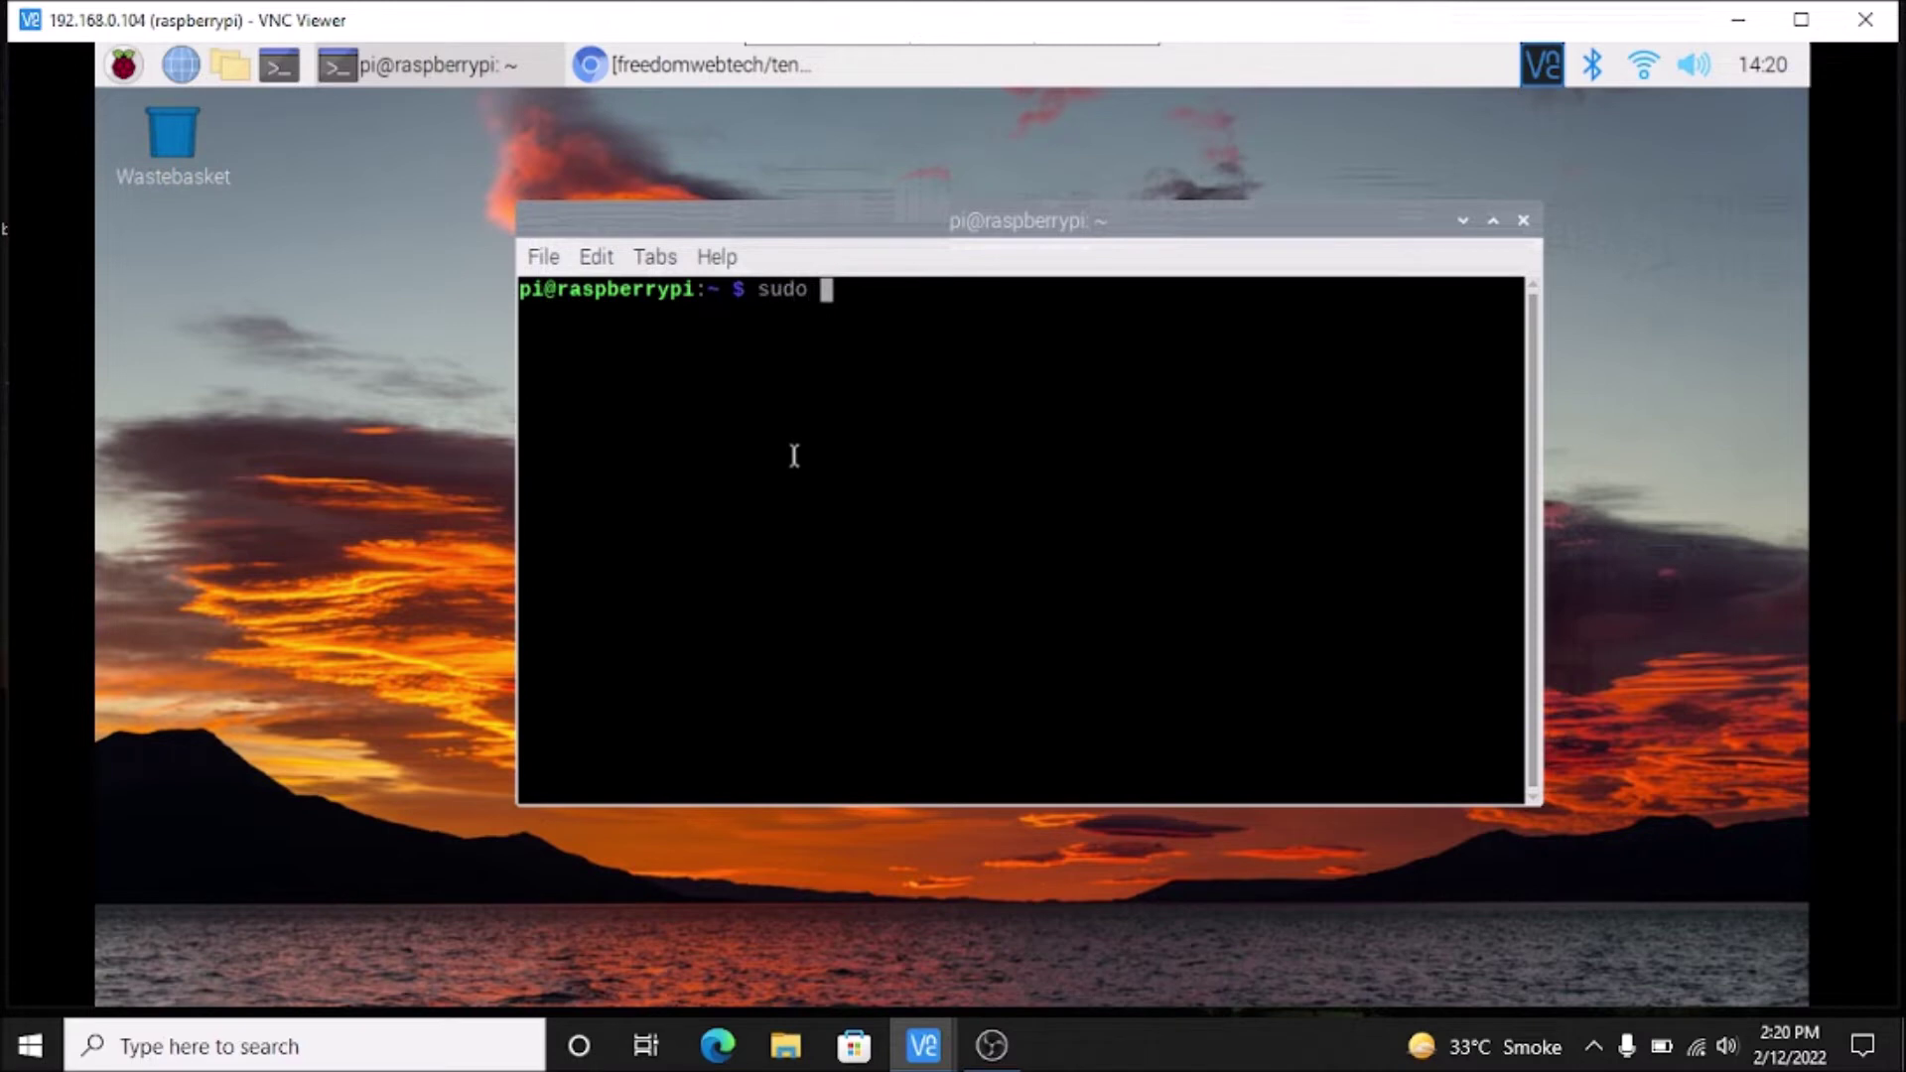
text(g)
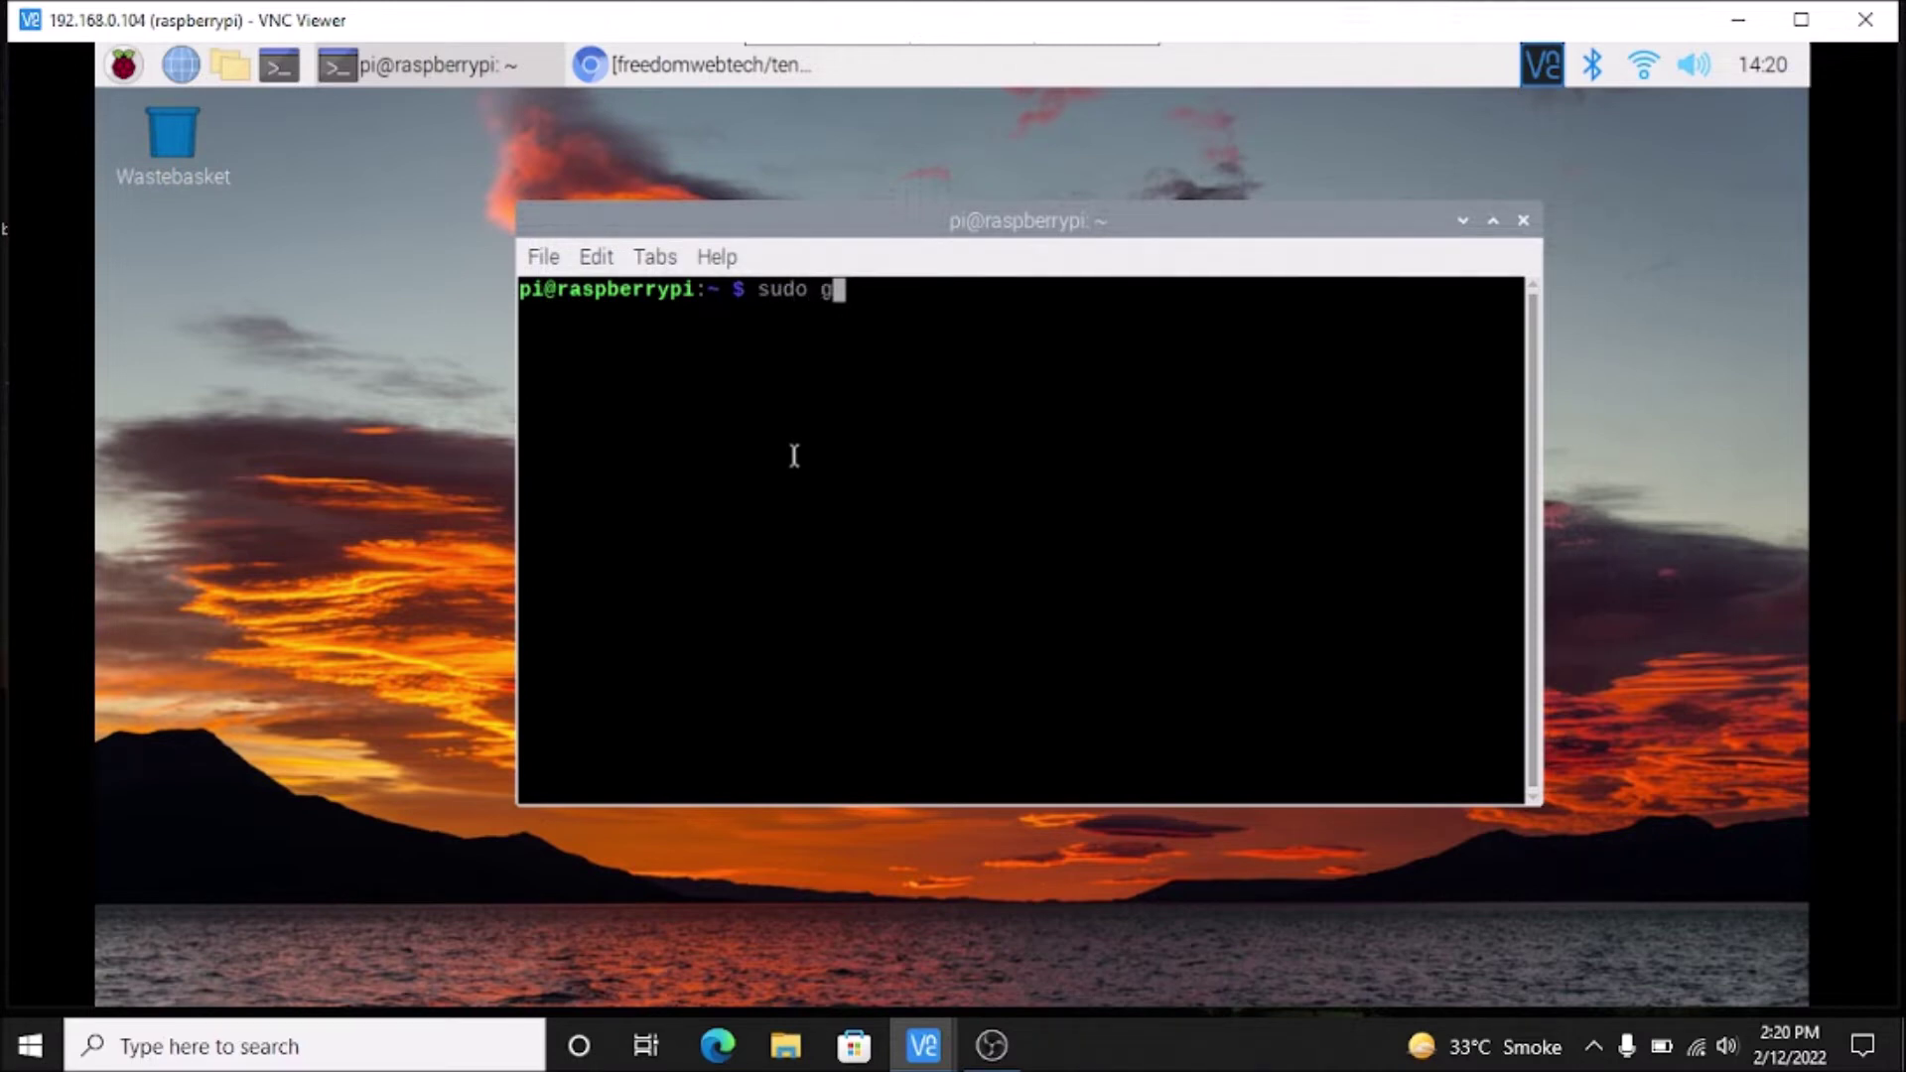
text(it clone)
right_click(794, 455)
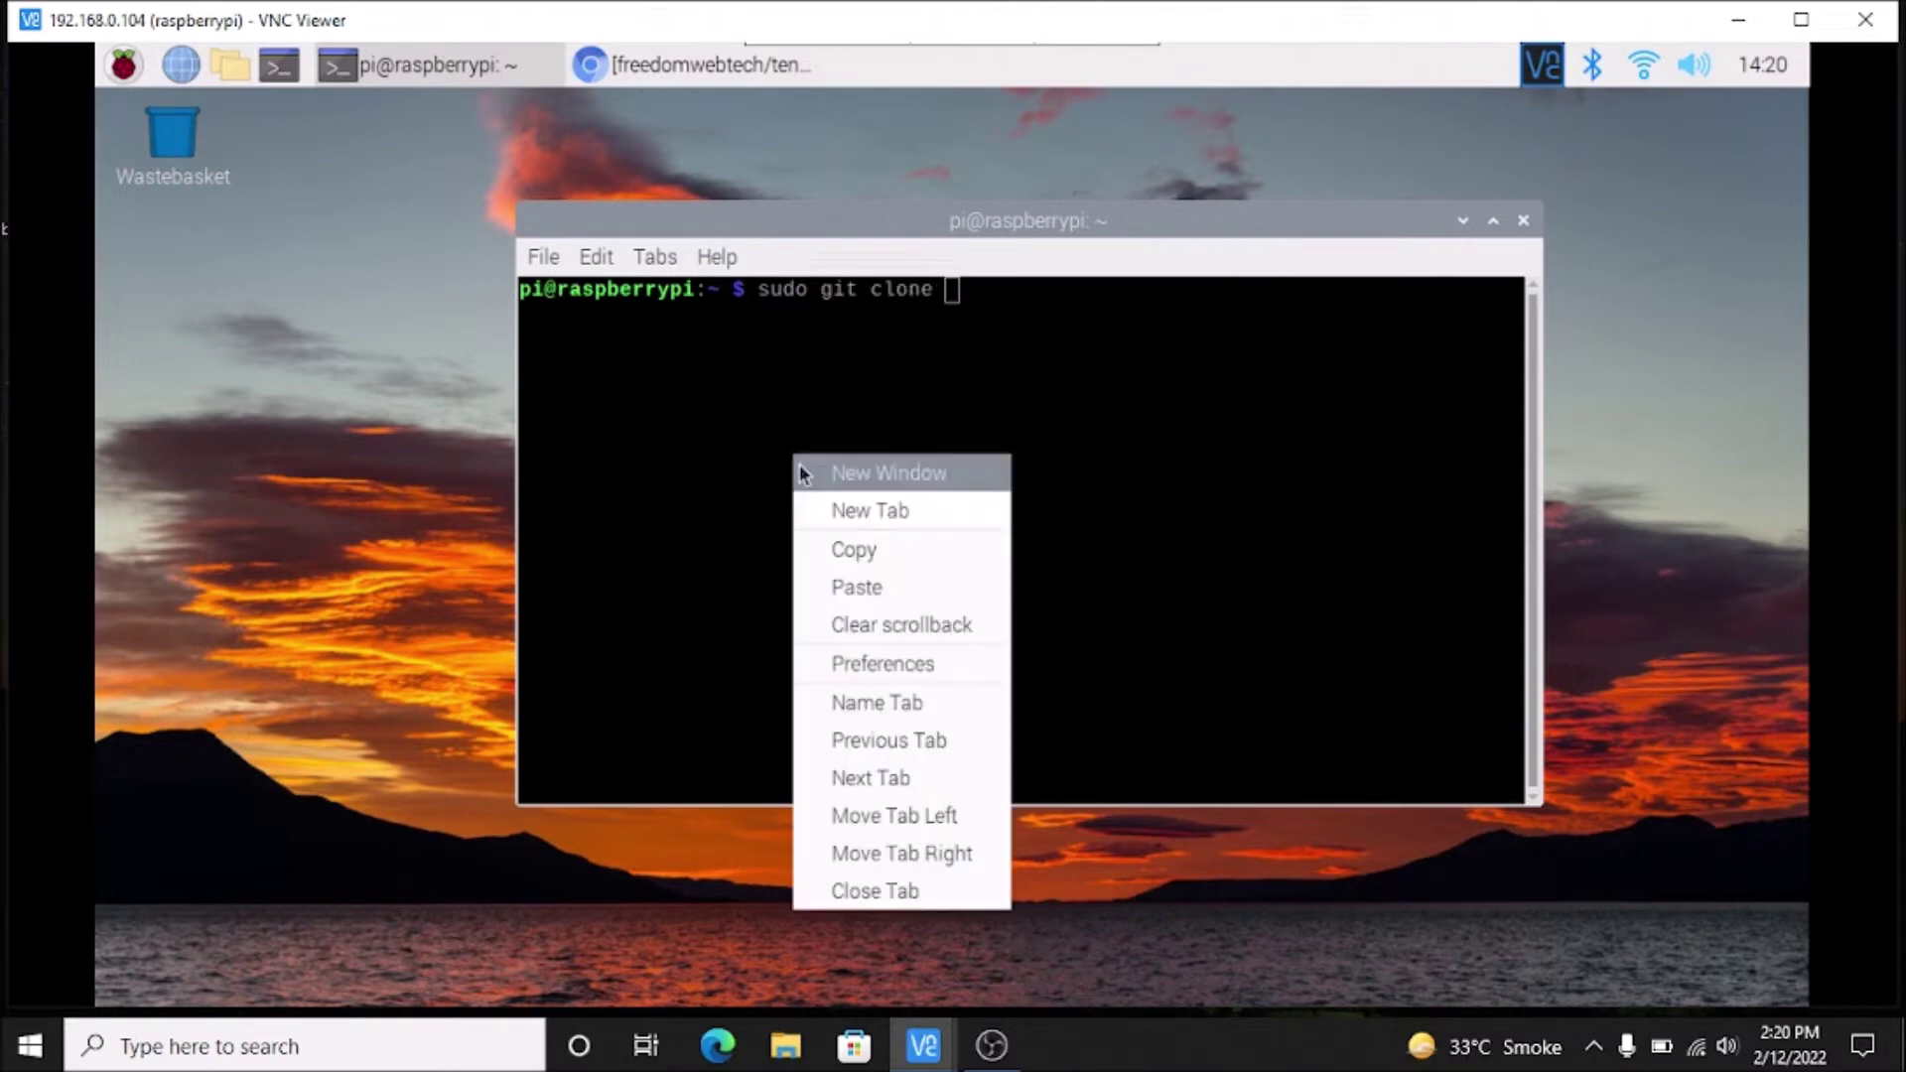
click(873, 574)
key(Return)
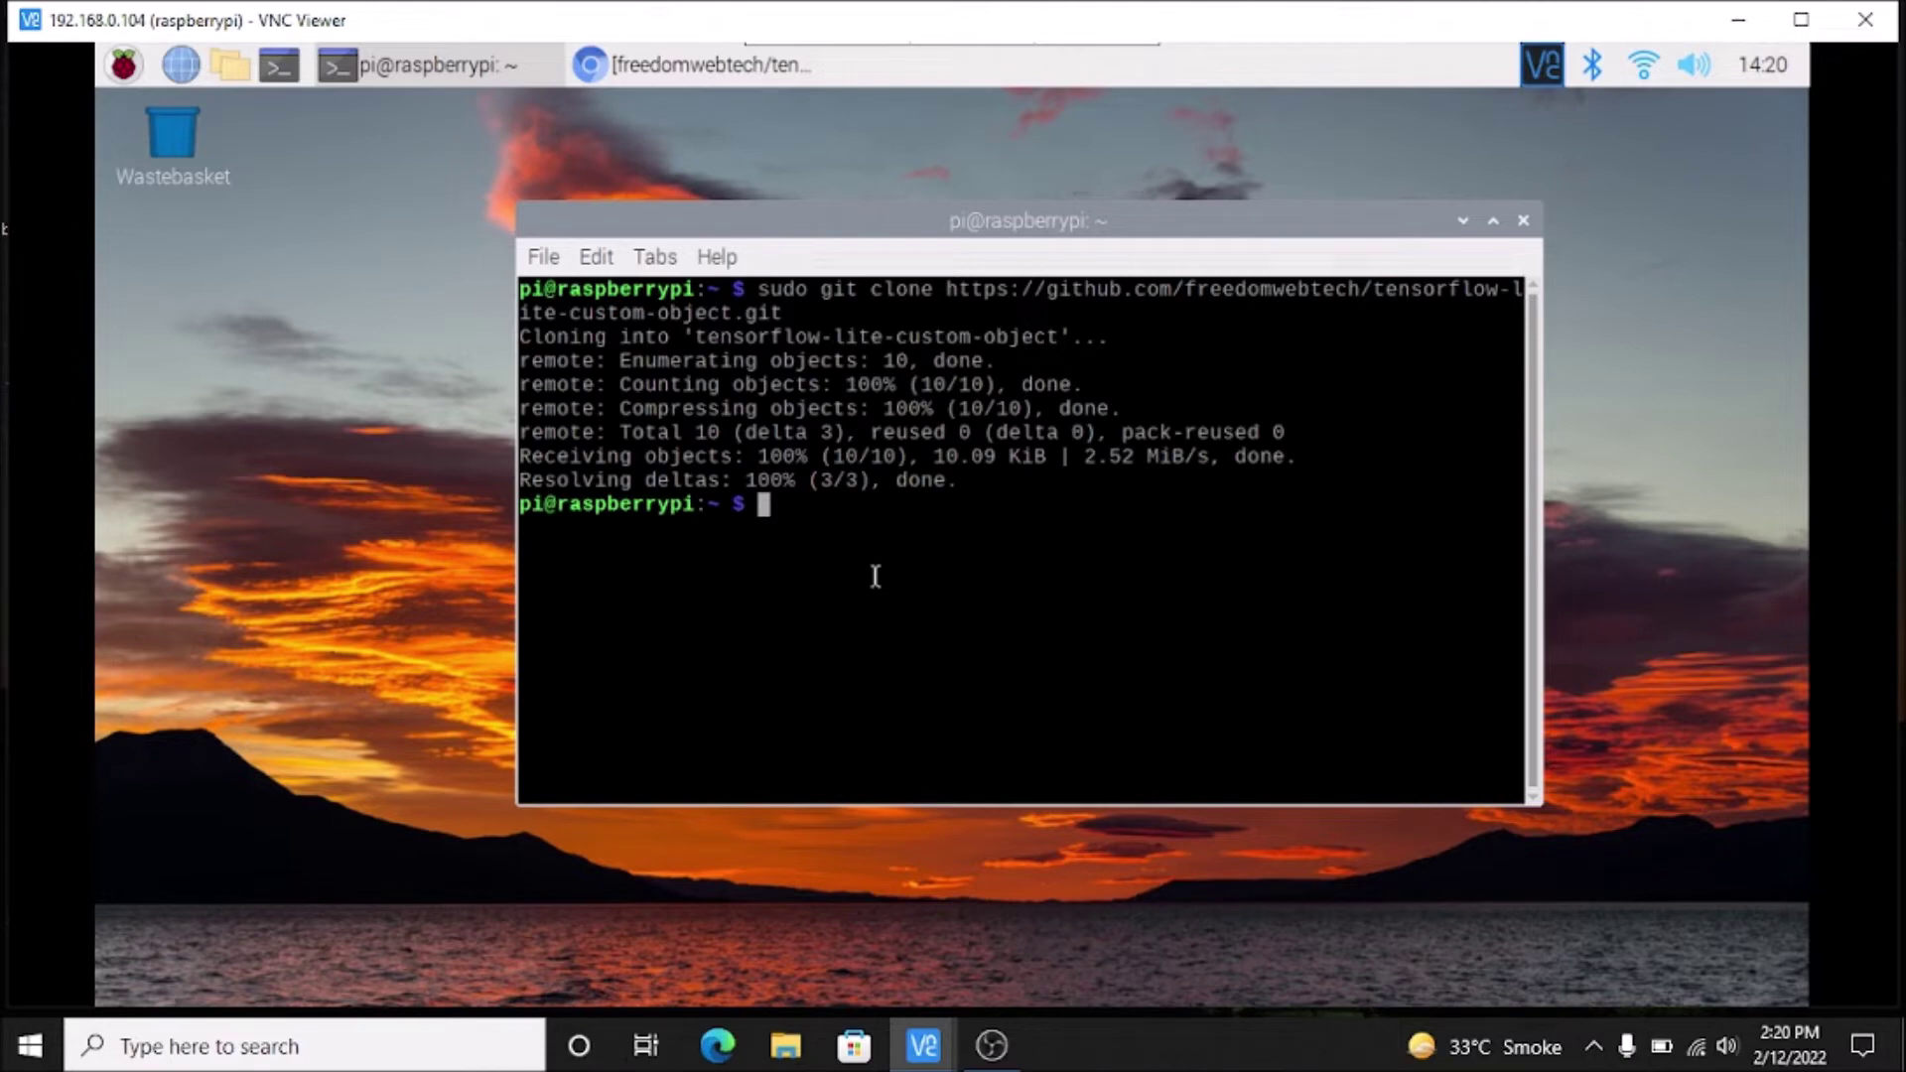
Enter `sudo chown -R pi:pi tensorflow-lite-custom-object/` at the prompt
text(sudo chown )
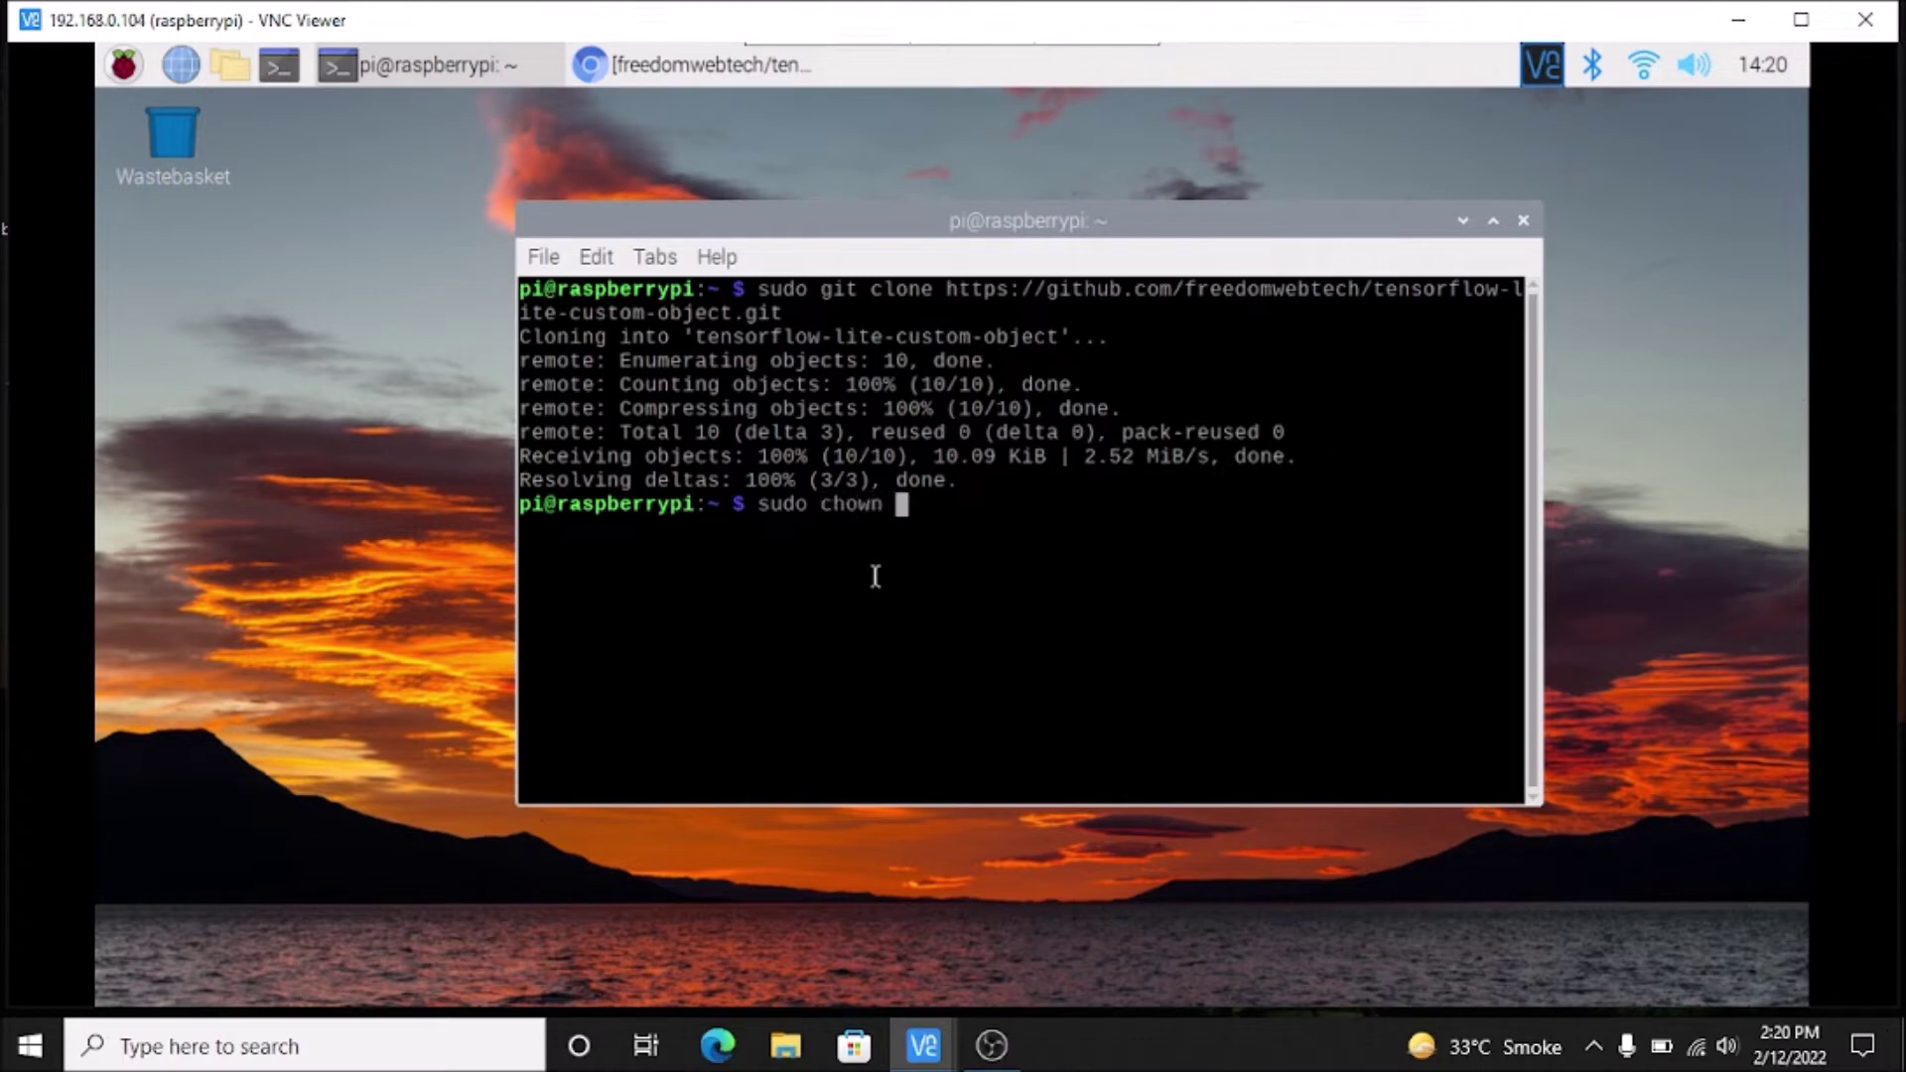
text(-R)
text(pi:pi te)
key(Tab)
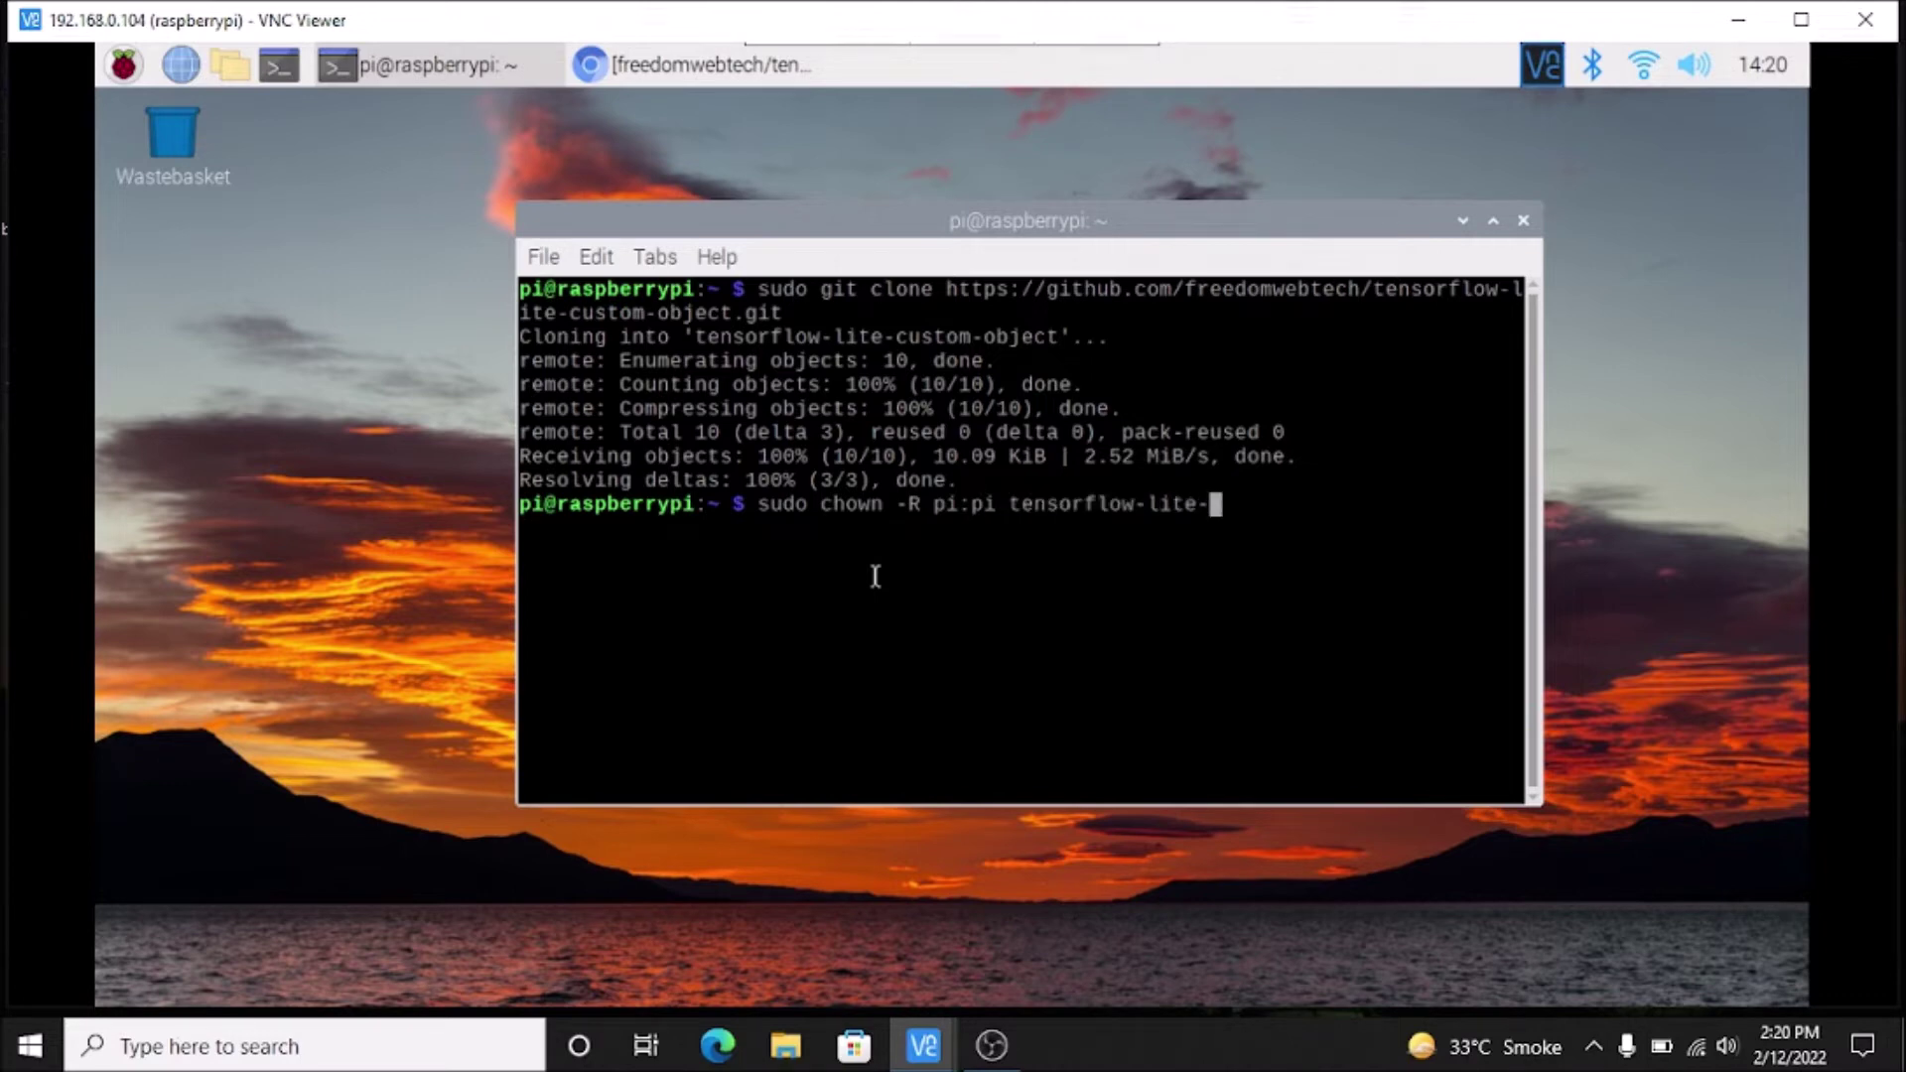
text(c)
key(Tab)
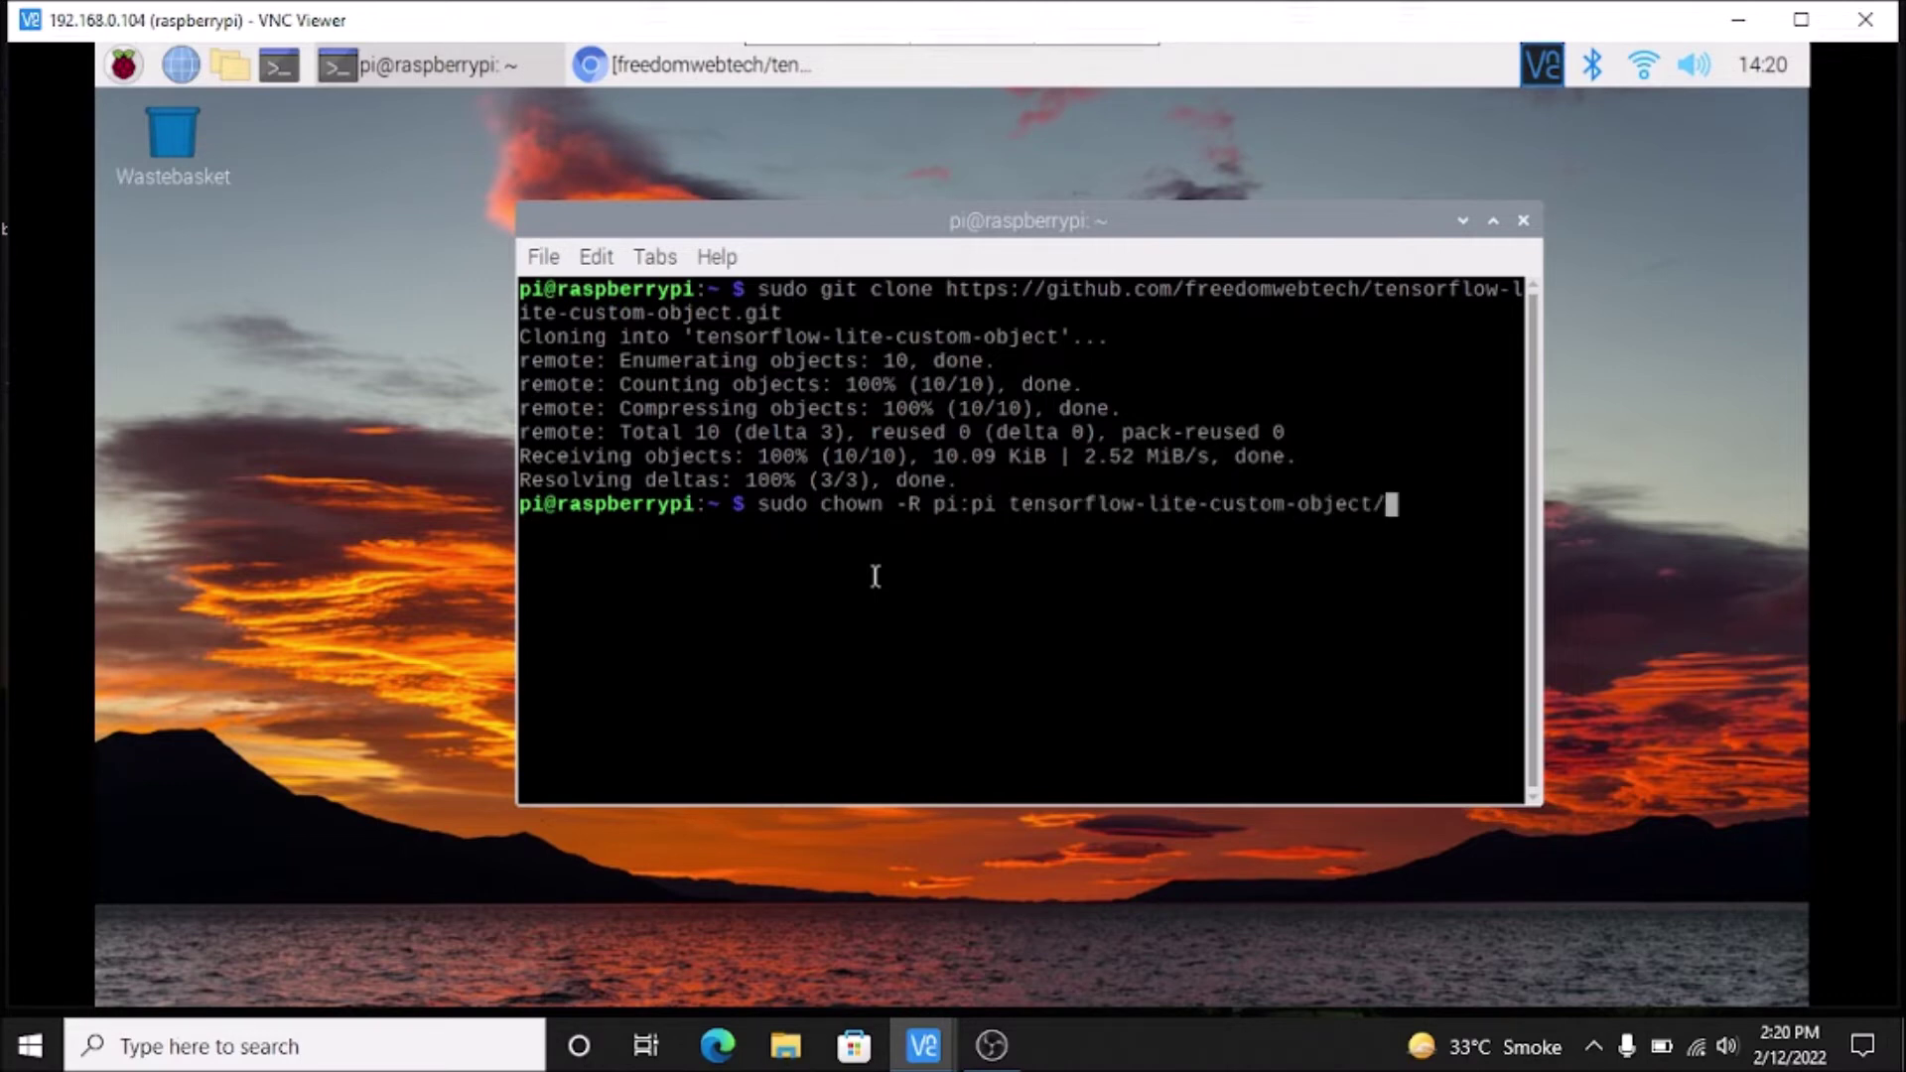